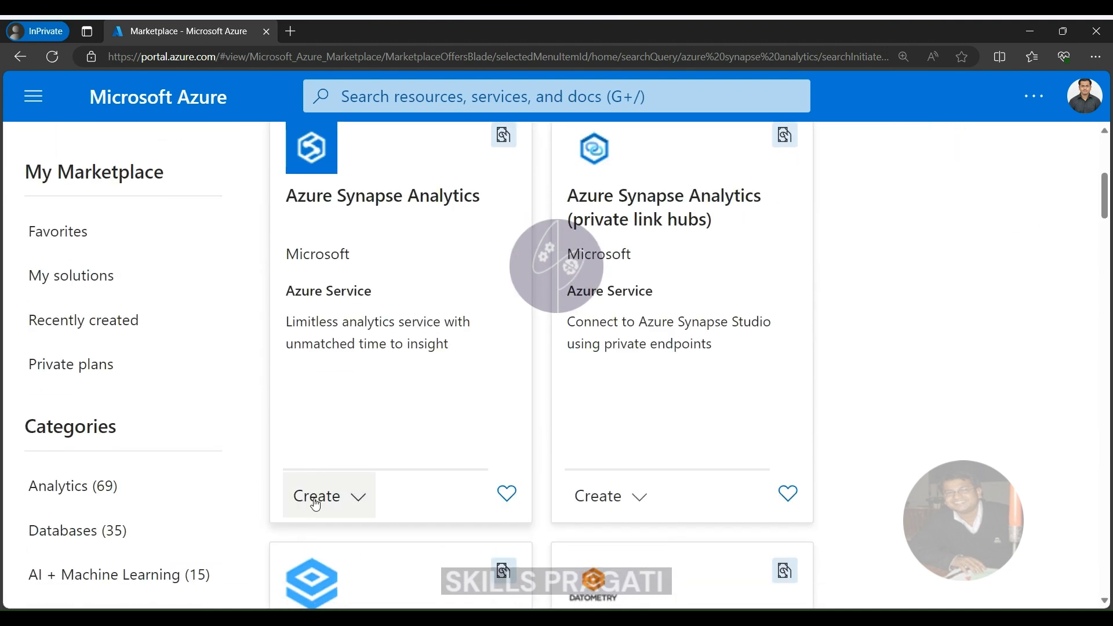
Start creating an Azure Synapse Analytics workspace from its Microsoft listing in the Marketplace.
left_click(315, 495)
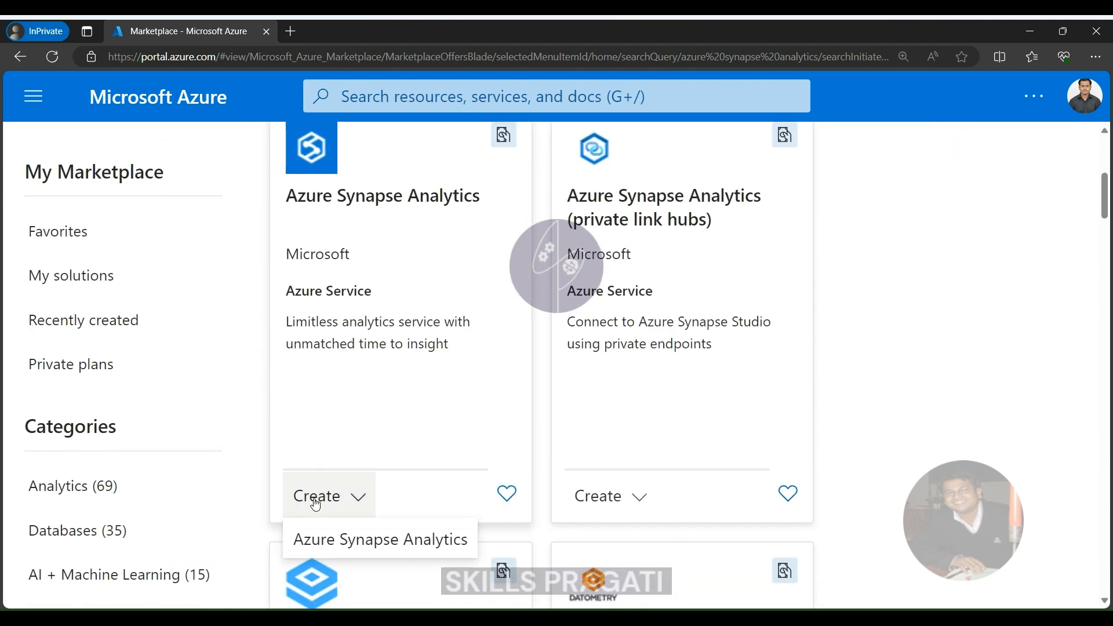
left_click(330, 534)
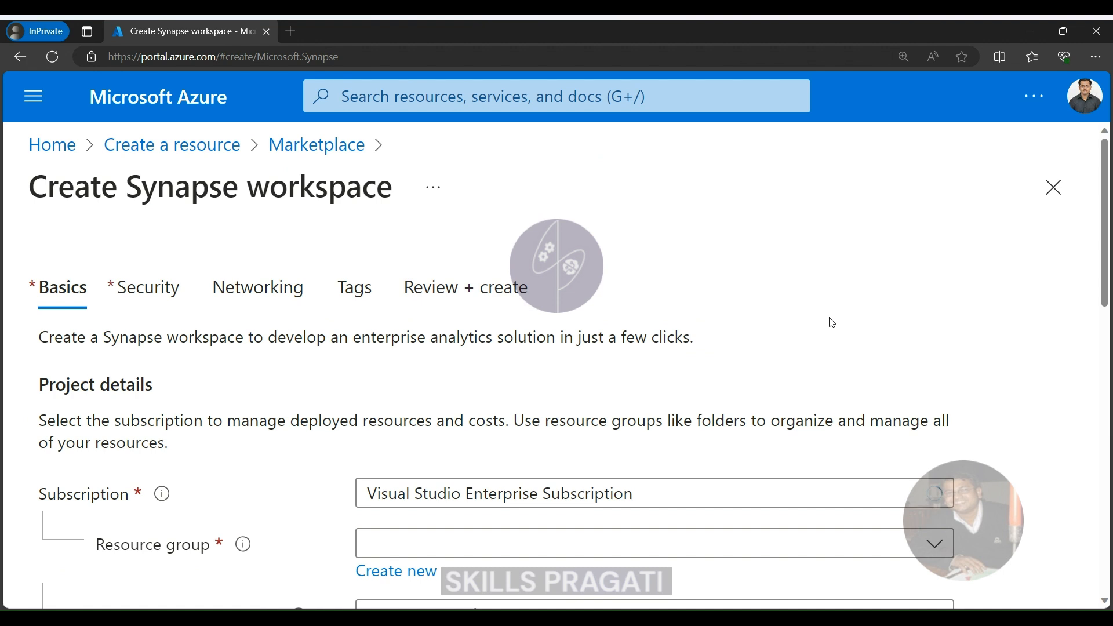
scroll(827, 323, "down", 3)
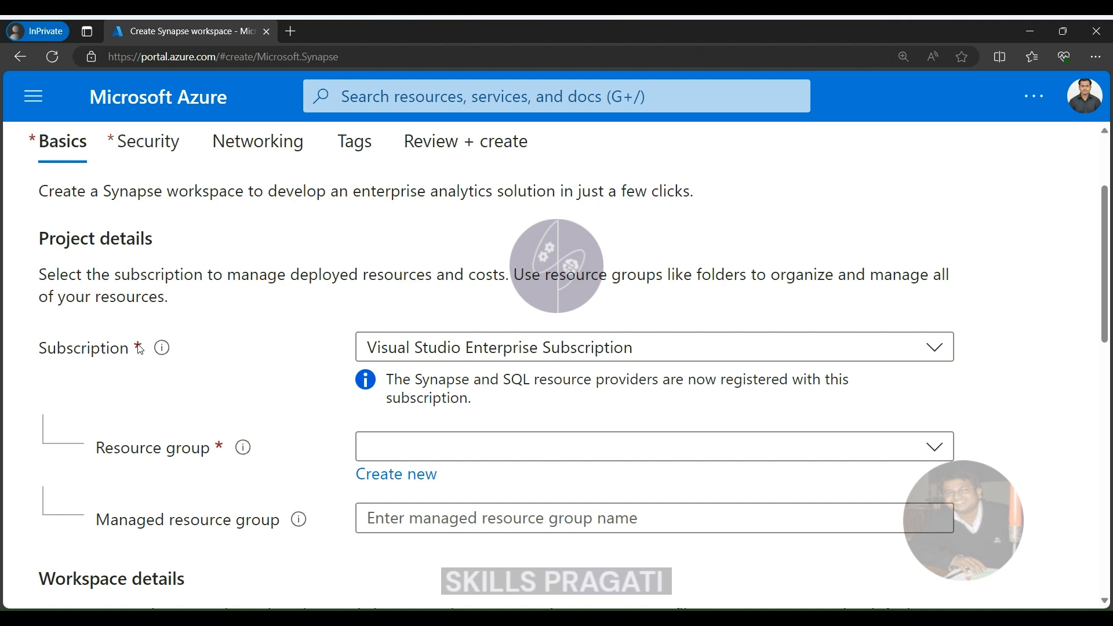
Create a new resource group named learn-synapse-step-by-step-rg for the Synapse workspace.
left_click(382, 477)
type("learn-")
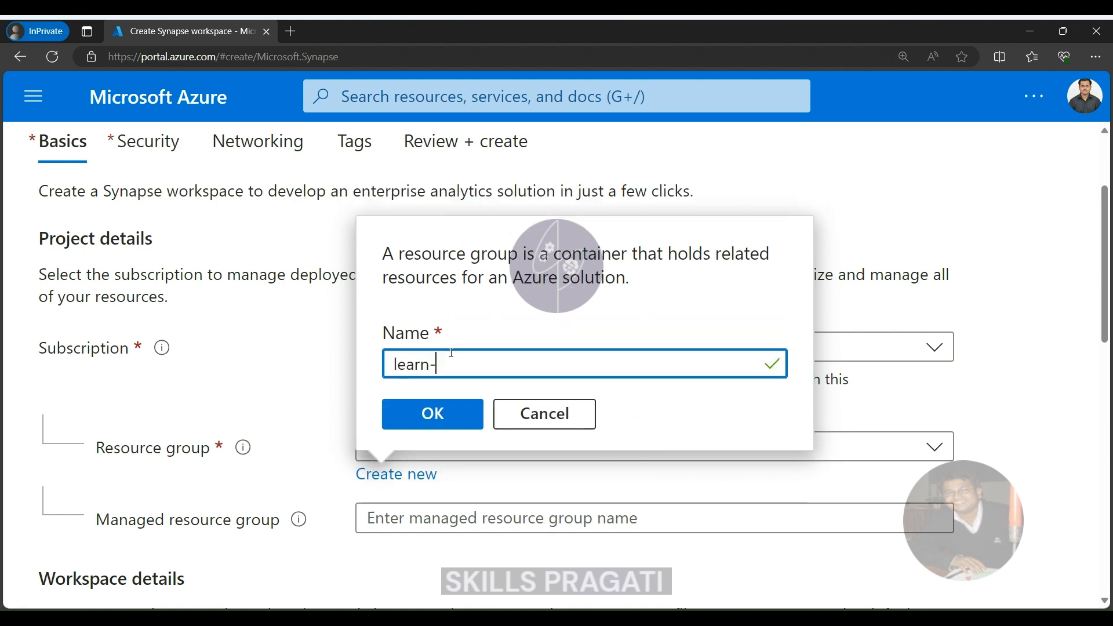
type("synapse")
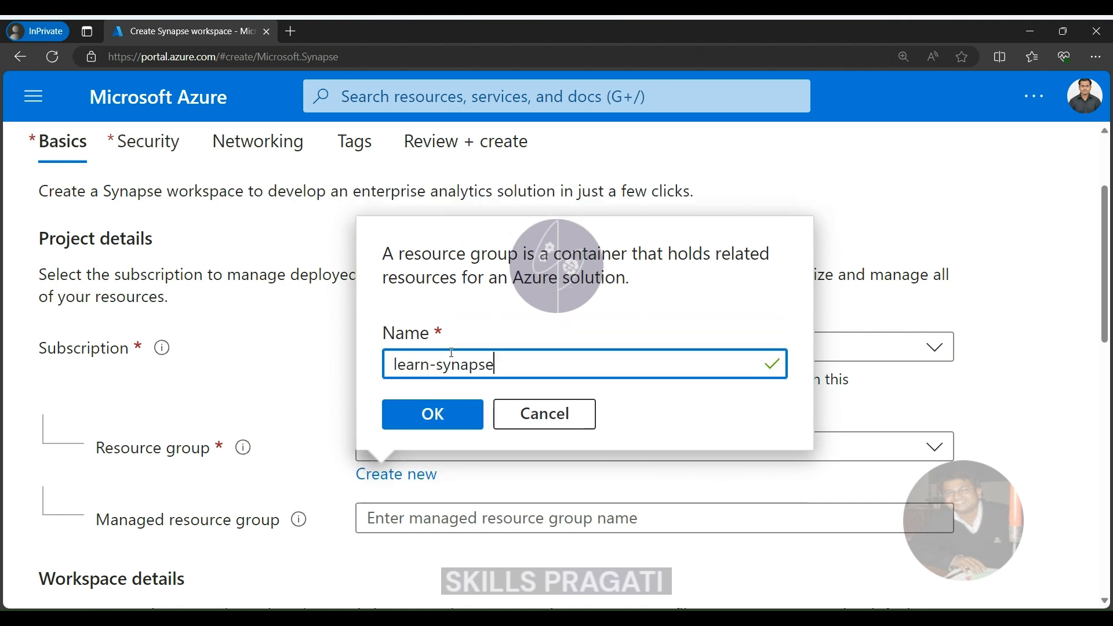
type("-step-byp")
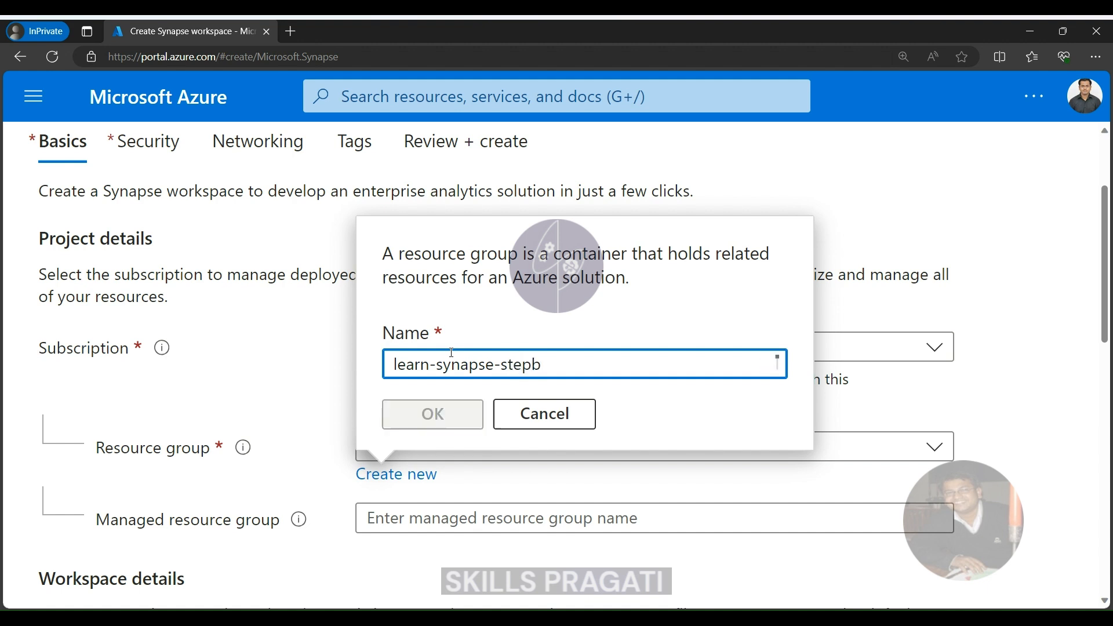
key("BackSpace")
type("-step")
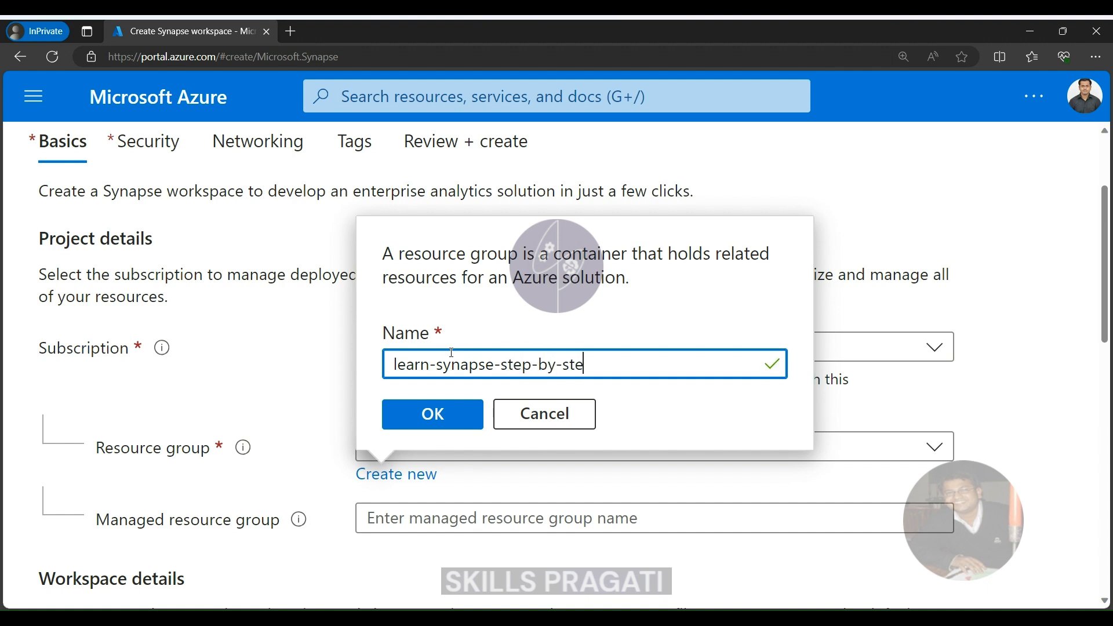
type("-rg")
left_click(435, 416)
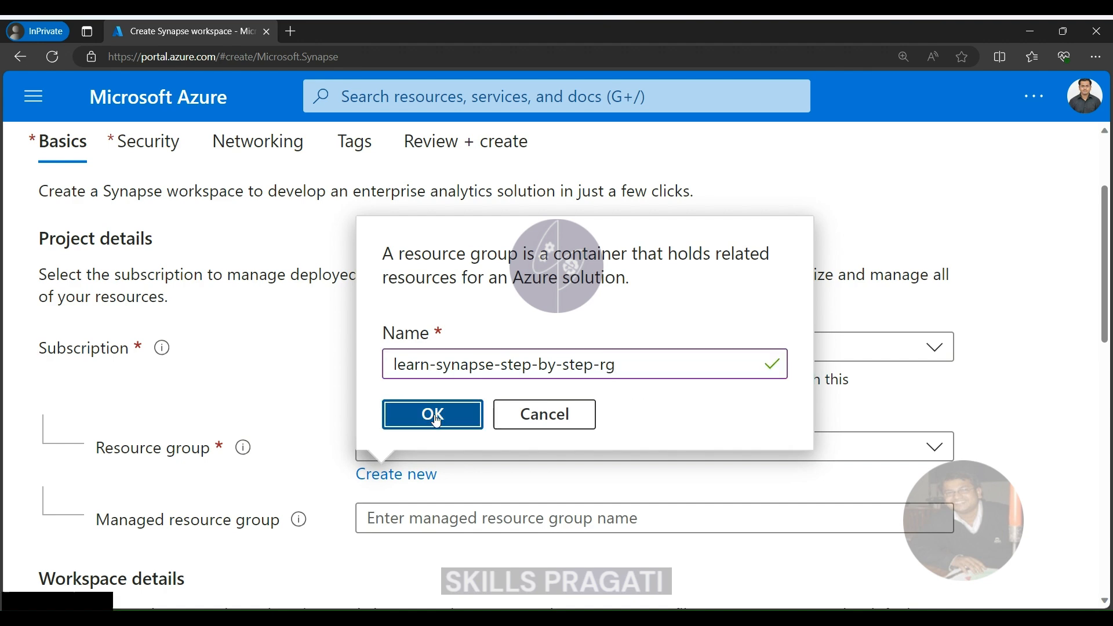
Set the managed resource group name to learn-synapse-step-by-step-managed-rg.
scroll(893, 269, "down", 6)
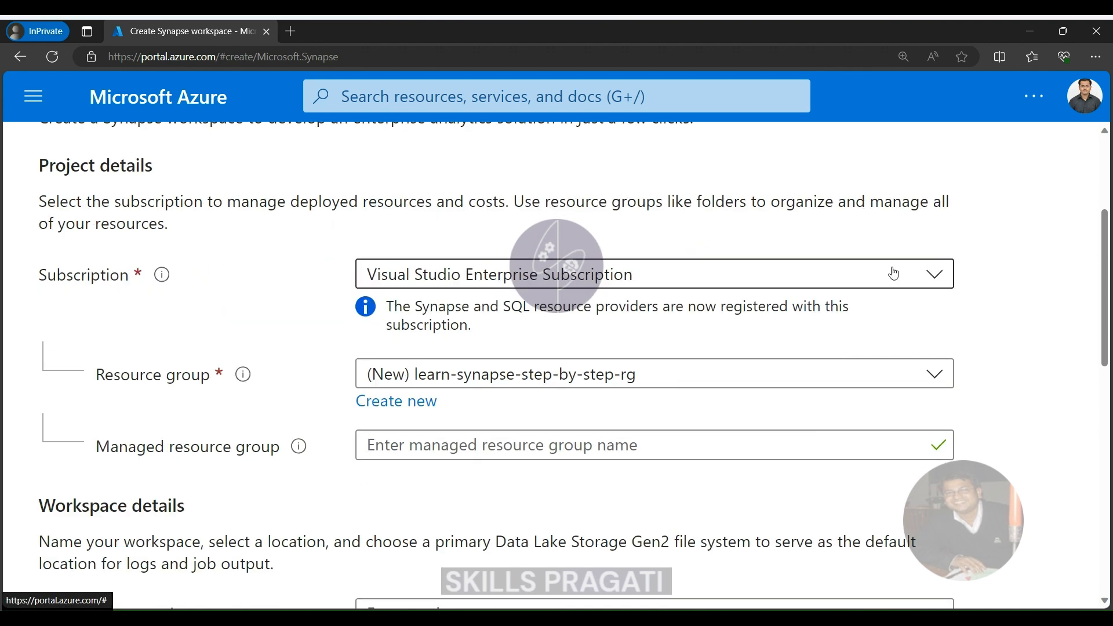
scroll(455, 203, "up", 2)
left_click(445, 232)
type("learn-synapse")
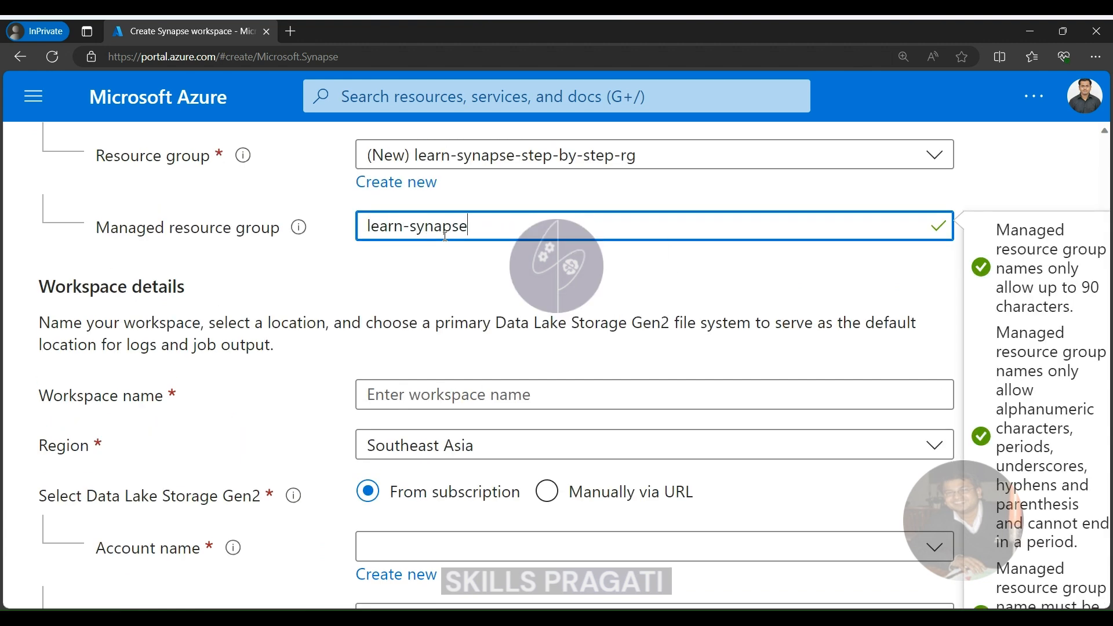
type("-managed-rg")
left_click(477, 227)
type("step-by-step-")
Name the workspace learn-synapse-step-by-step-ws and set its region to UK South.
left_click(436, 403)
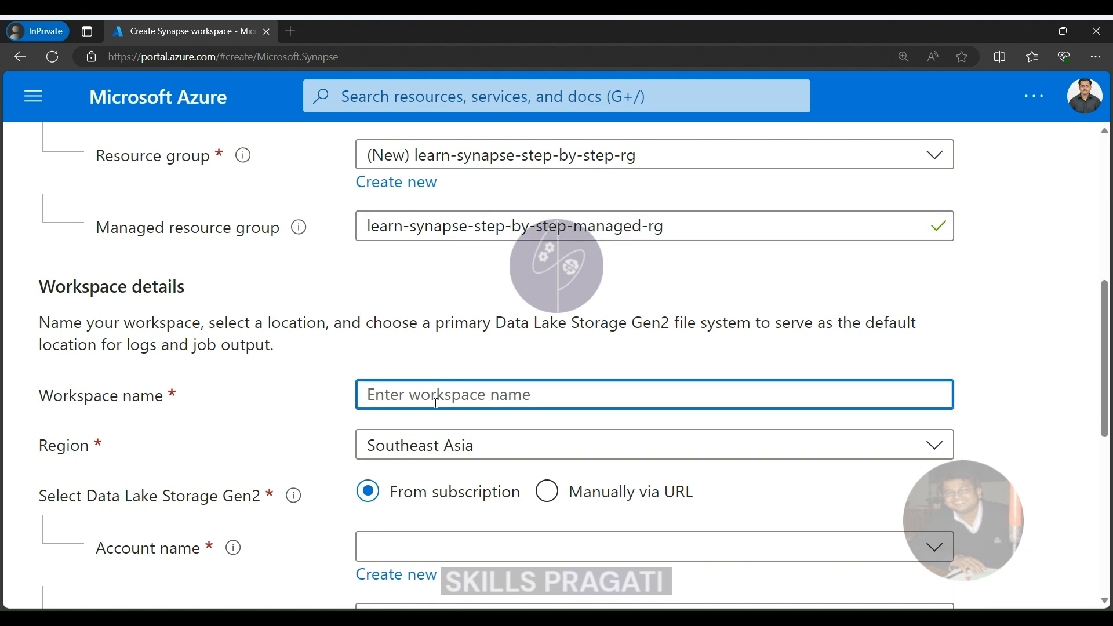
type("learn-synapse-step-by-step")
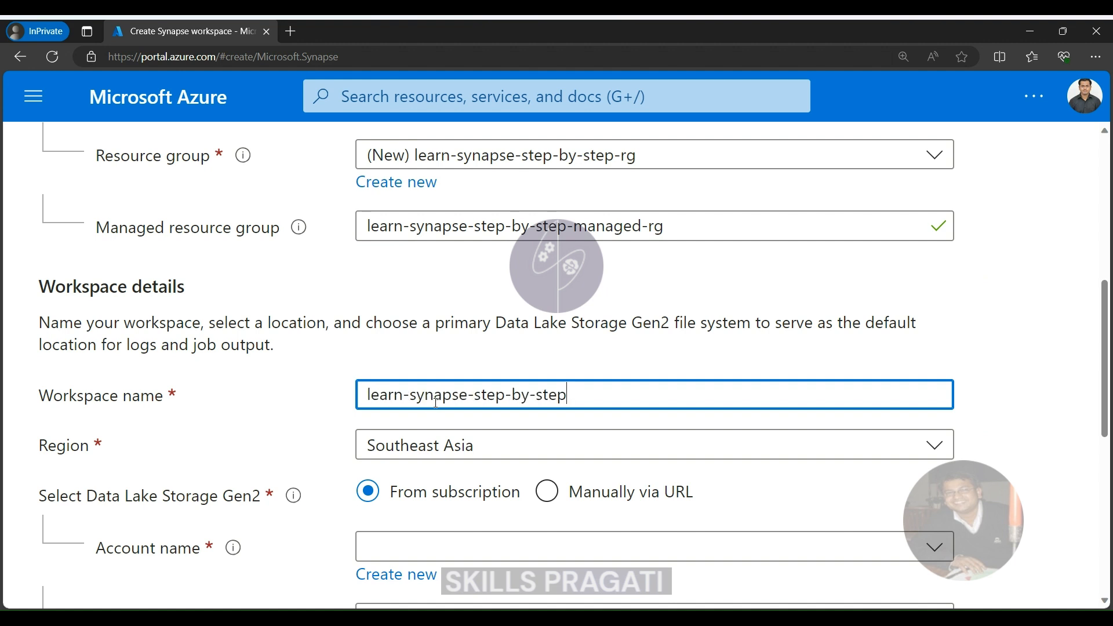
type("-ws")
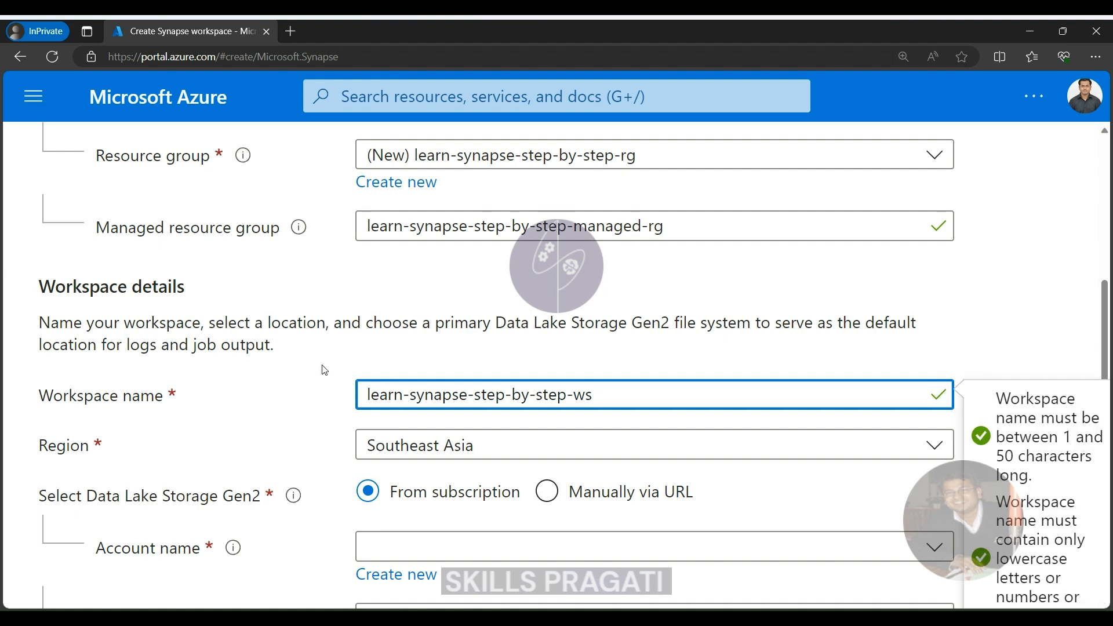
left_click(719, 288)
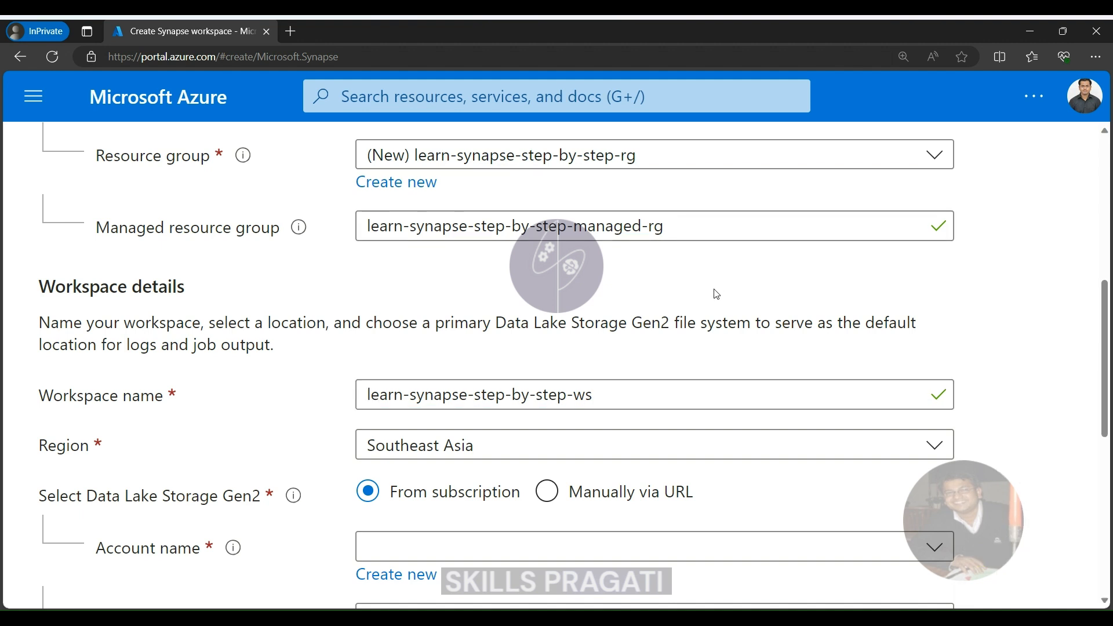
left_click(546, 447)
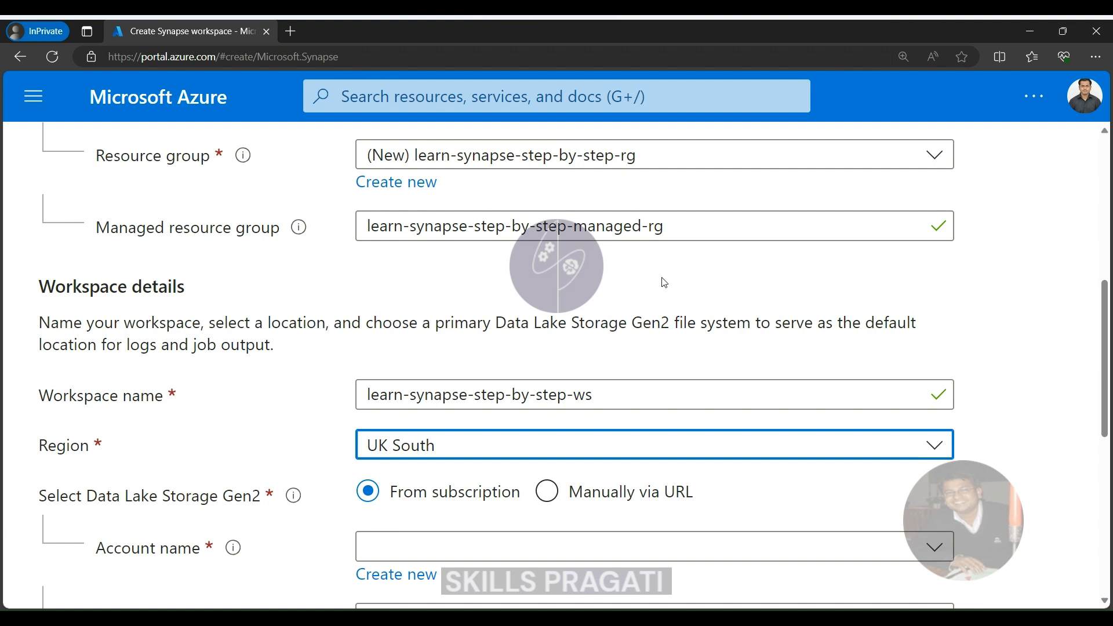
Try to create a new Data Lake Storage Gen2 account named learnsynapsestepbystepdl from the subscription.
scroll(665, 282, "down", 1)
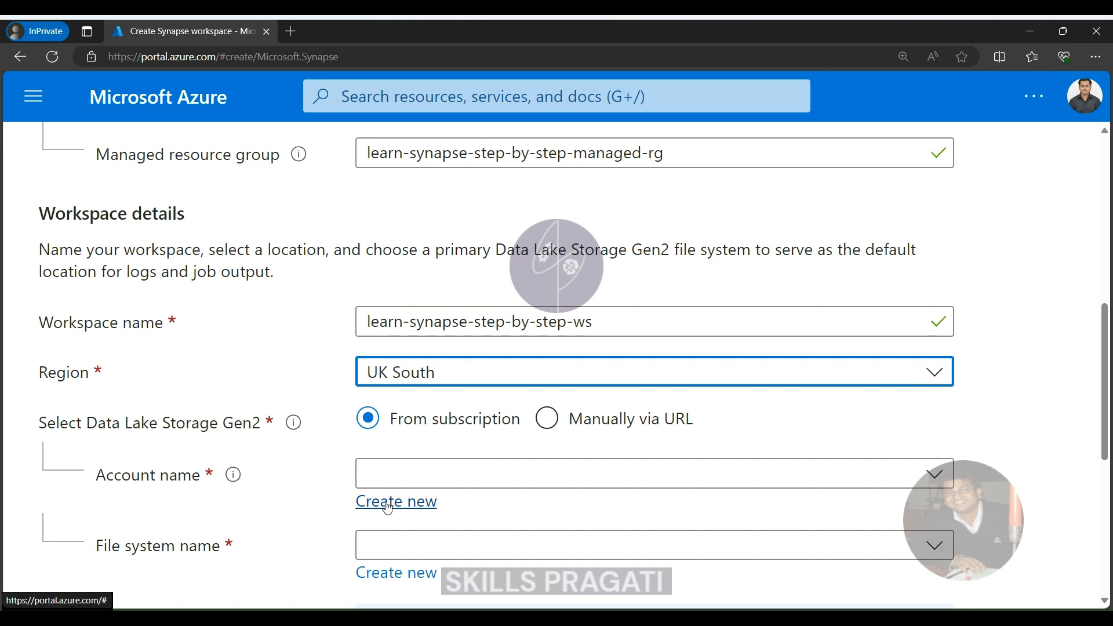
left_click(368, 503)
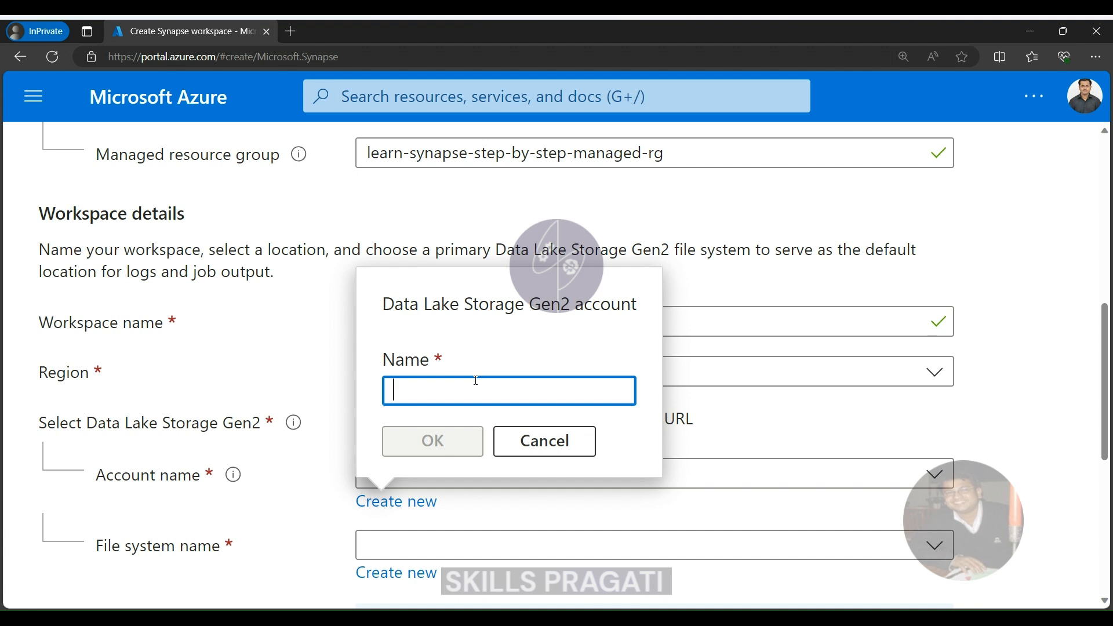
type("learnsyna")
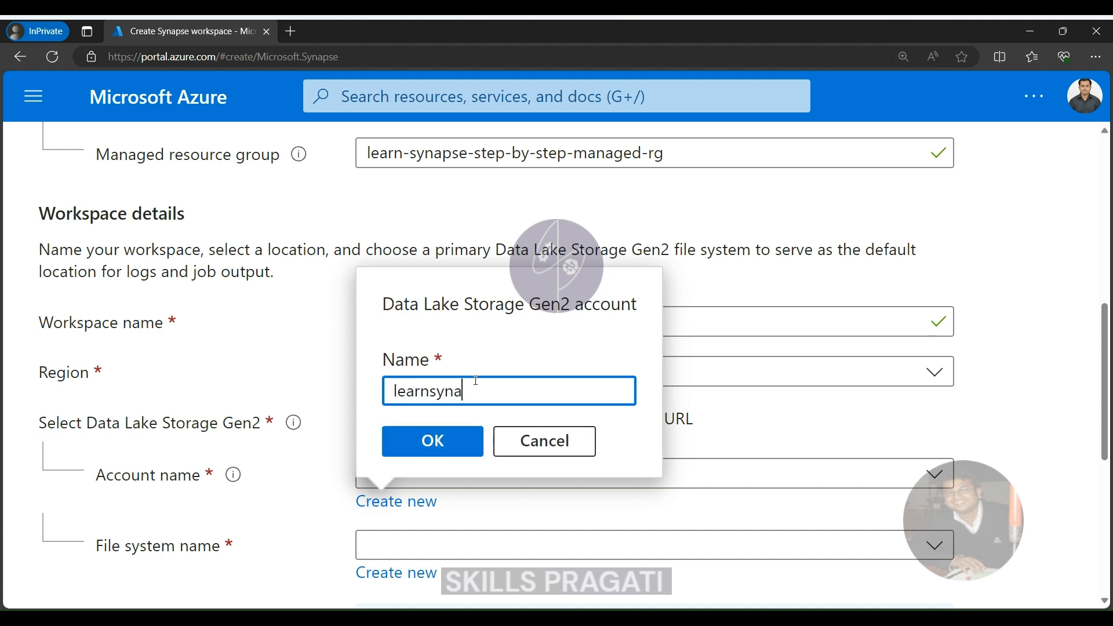
type("psestepbystepdl")
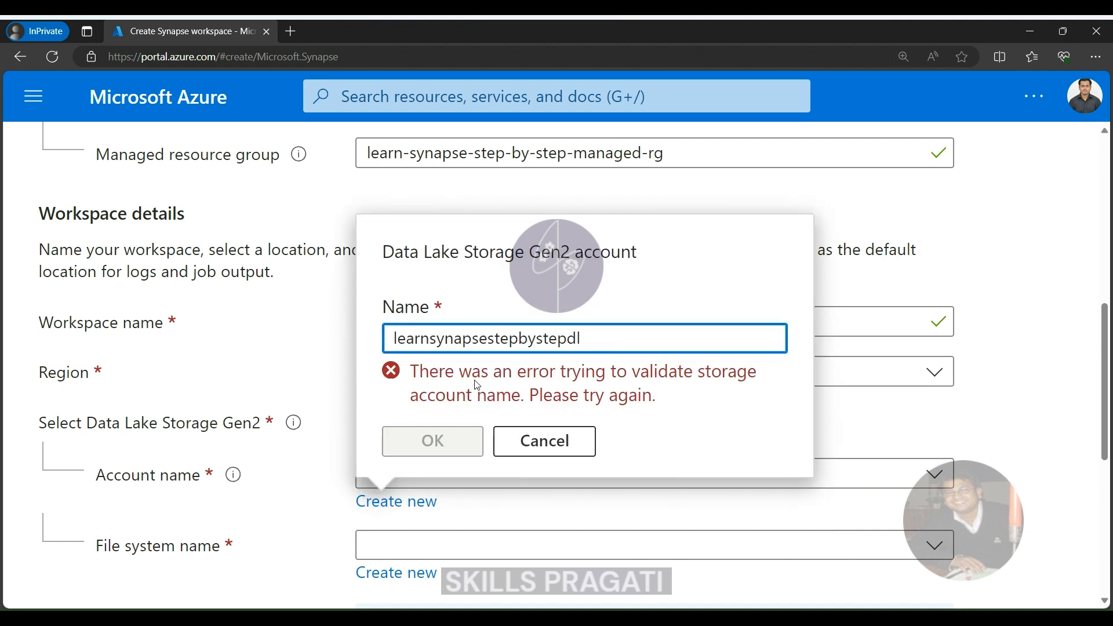
Try shortening the new storage account name to learnsynapsdl and select the name text for replacement.
key("Left")
key("Left")
key("BackSpace")
key("BackSpace")
key("BackSpace")
key("BackSpace")
key("BackSpace")
key("BackSpace")
key("BackSpace")
key("BackSpace")
key("BackSpace")
key("BackSpace")
key("BackSpace")
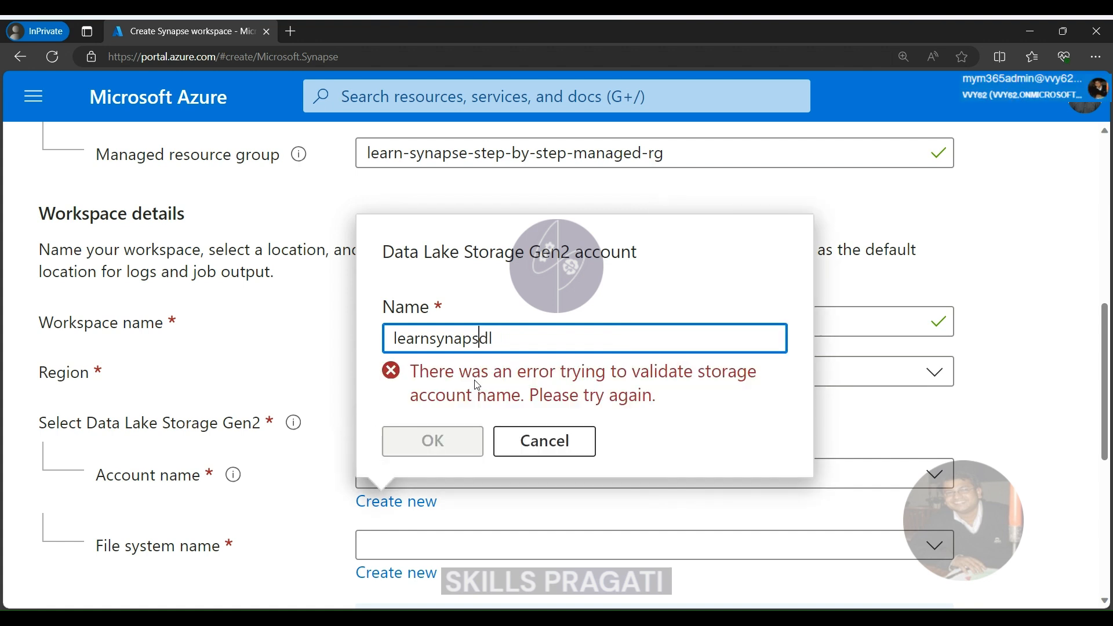
left_click_drag(516, 336, 362, 347)
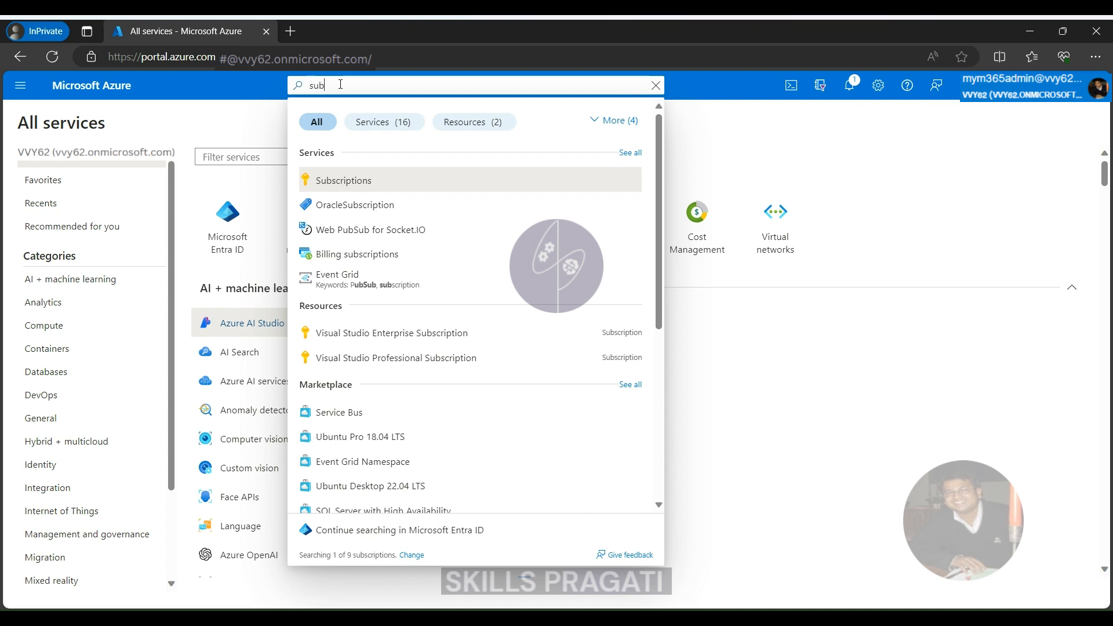
Search the portal for Subscriptions and open the Visual Studio Enterprise Subscription.
type("scr")
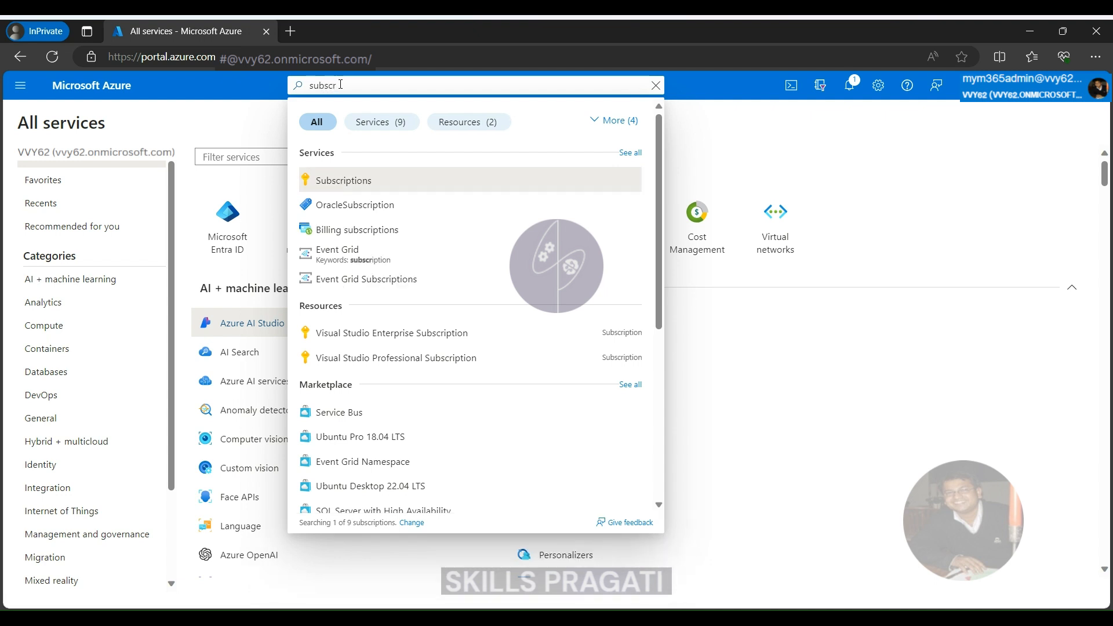
left_click(356, 180)
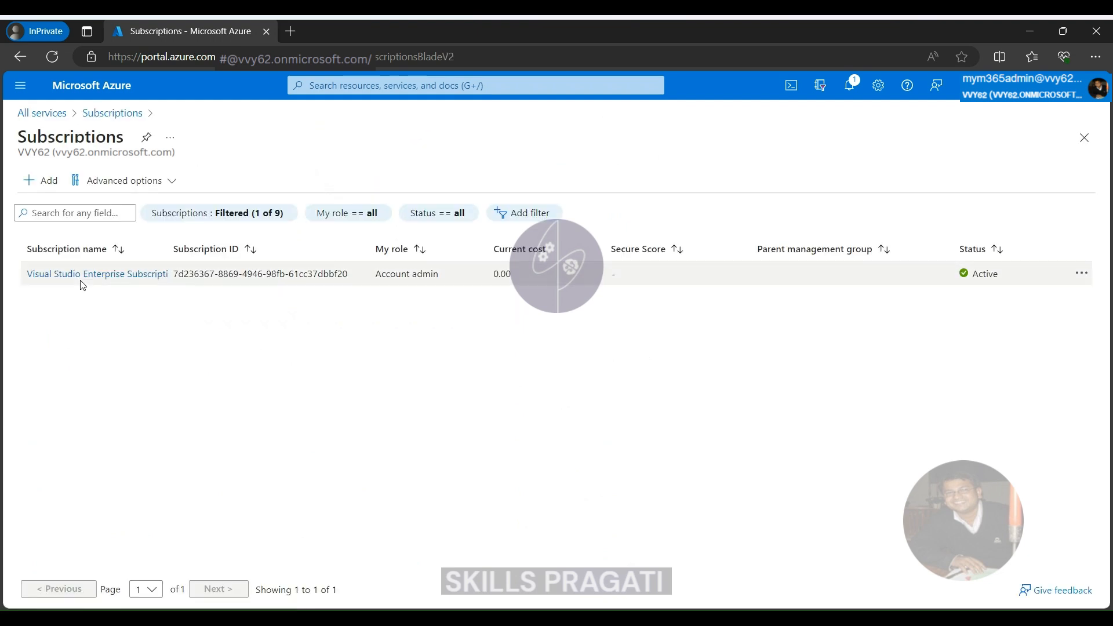
left_click(86, 282)
Open the subscription's resource providers and filter the provider list by Microsoft.stor.
scroll(359, 310, "down", 5)
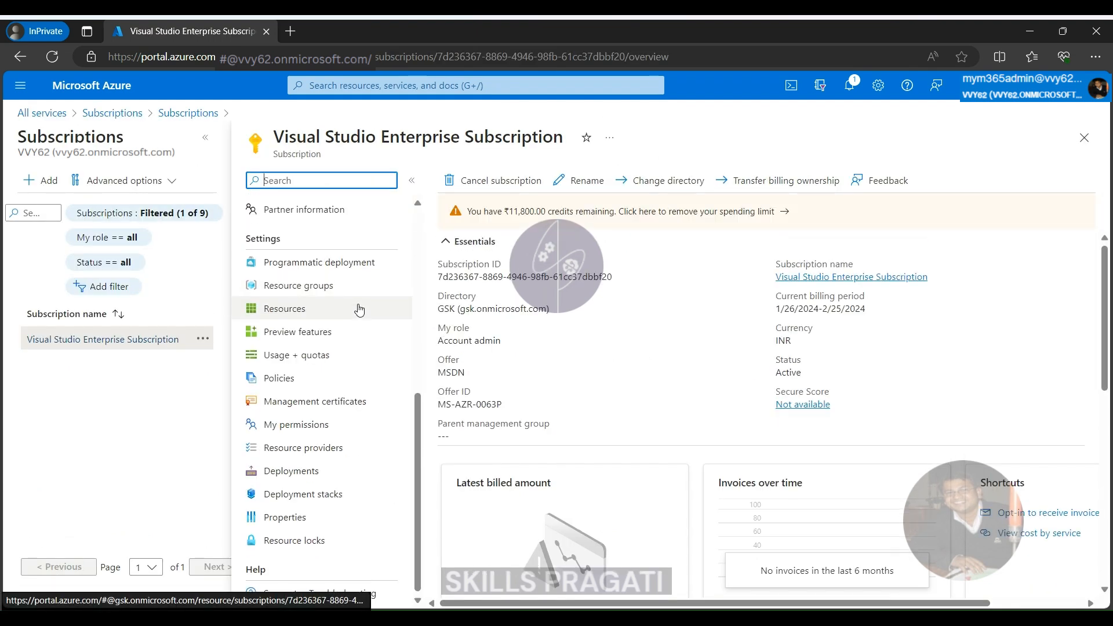
scroll(372, 234, "up", 3)
left_click(352, 180)
type("res")
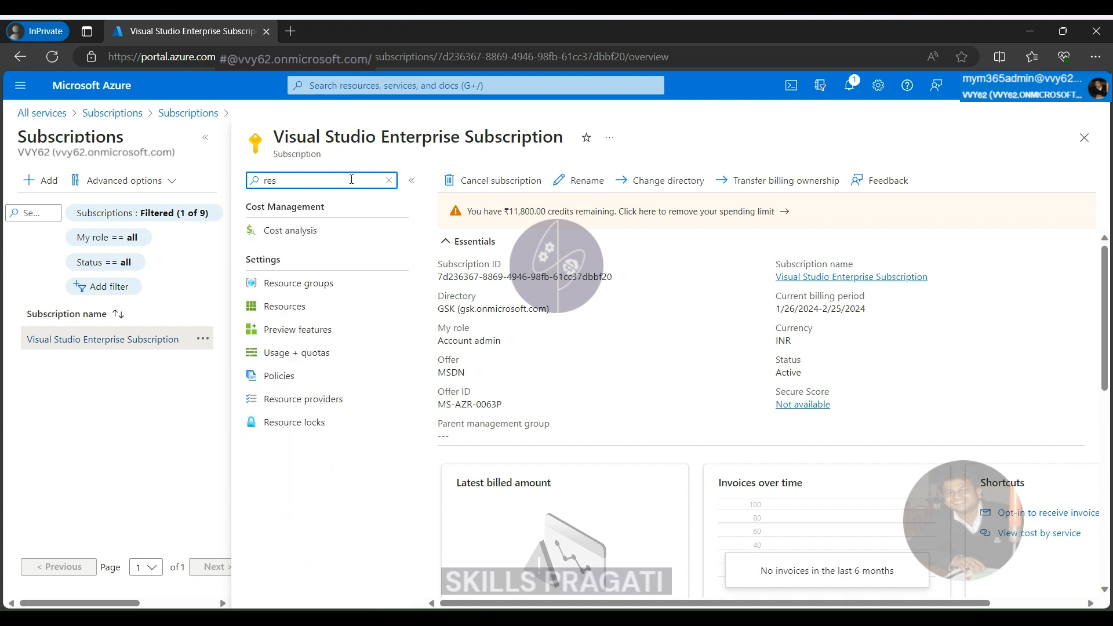
left_click(313, 399)
left_click(608, 209)
type("M")
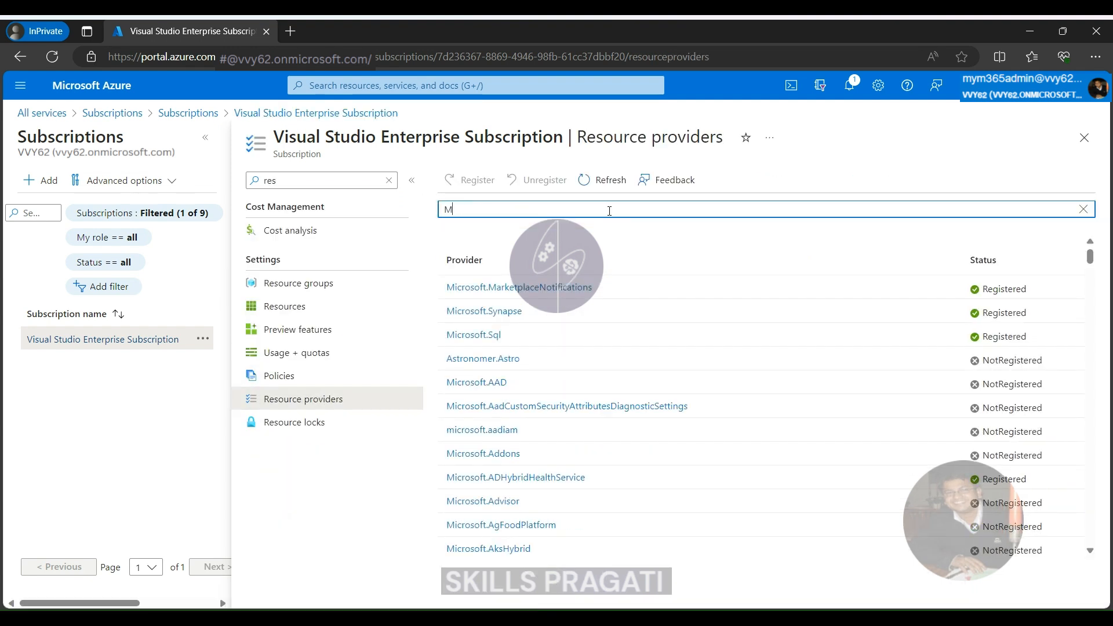
type("icrosoft.stor")
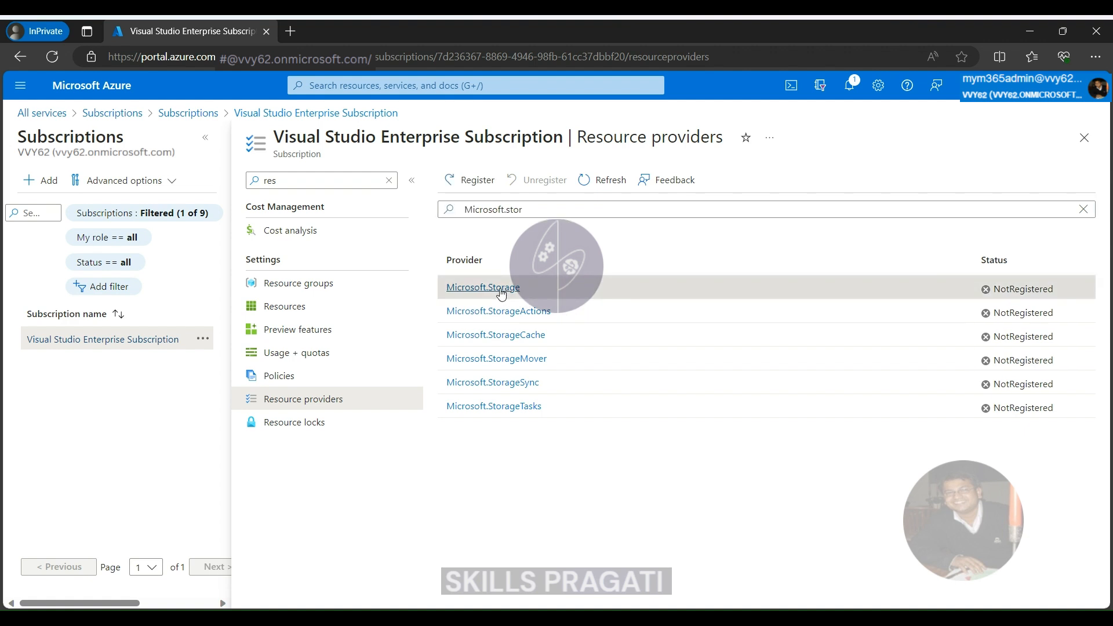
Open the Microsoft.Storage provider's details and review the API versions for the storageAccounts resource type.
left_click(502, 288)
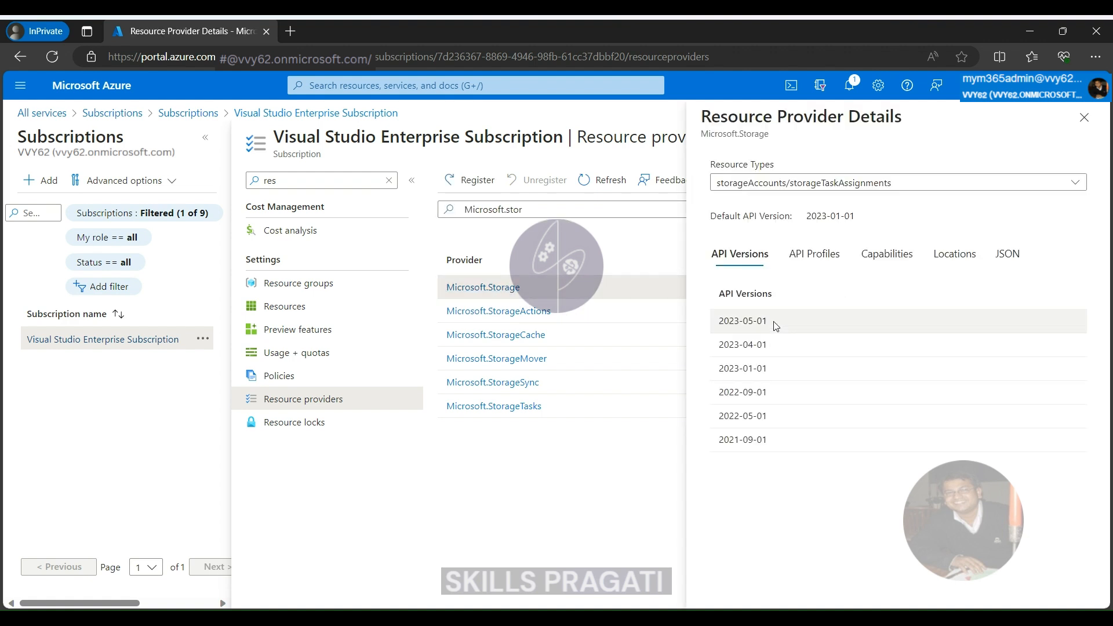
left_click(997, 182)
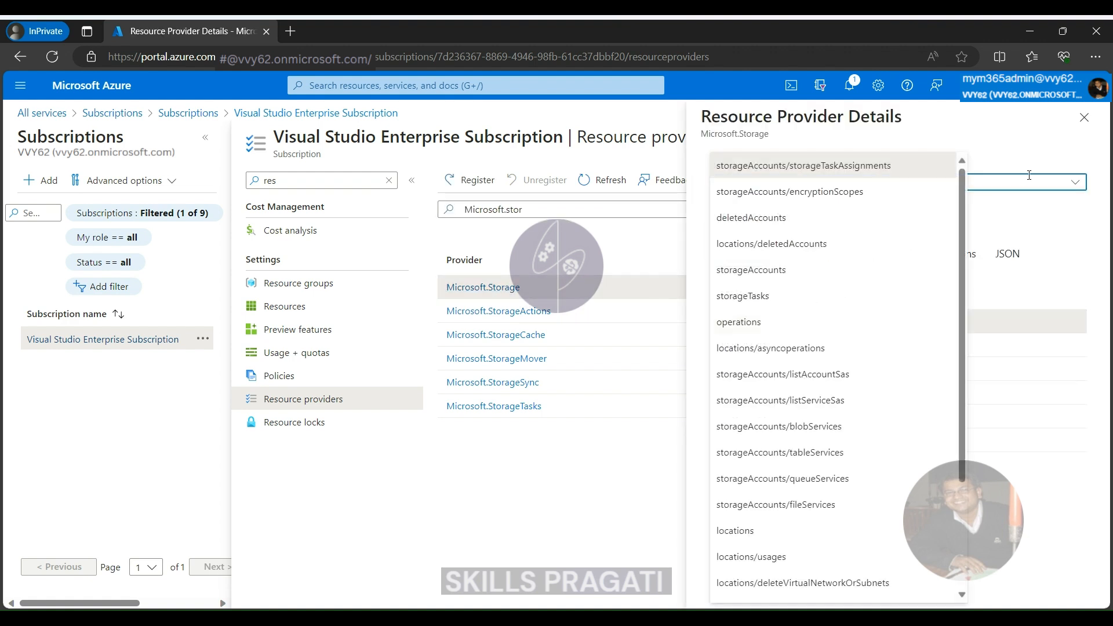
left_click(928, 270)
scroll(951, 308, "down", 5)
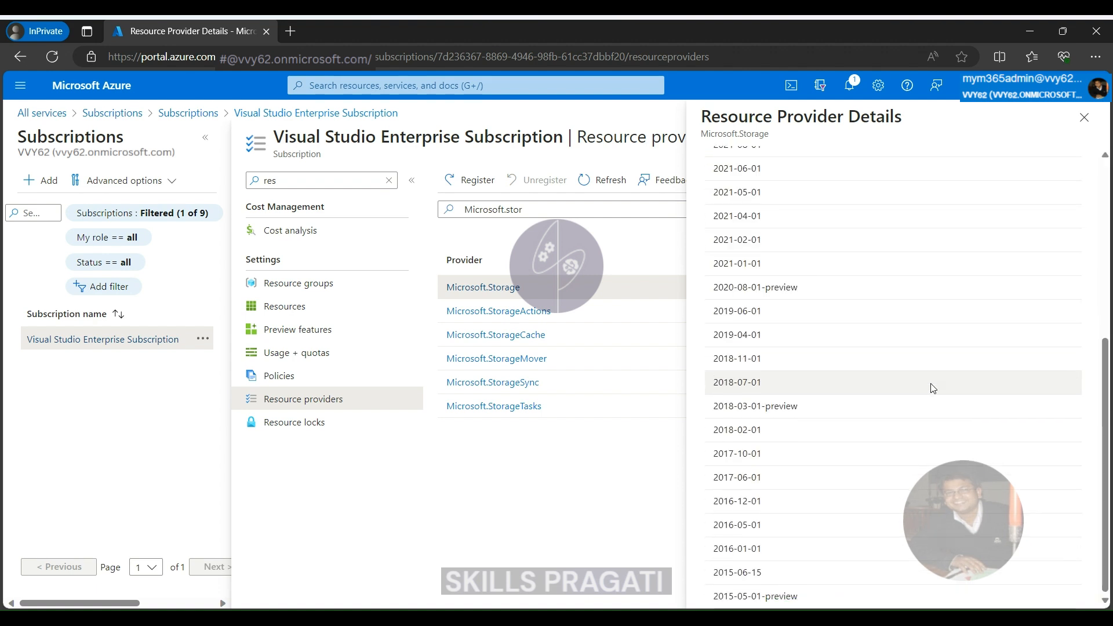
scroll(950, 308, "up", 5)
left_click(950, 313)
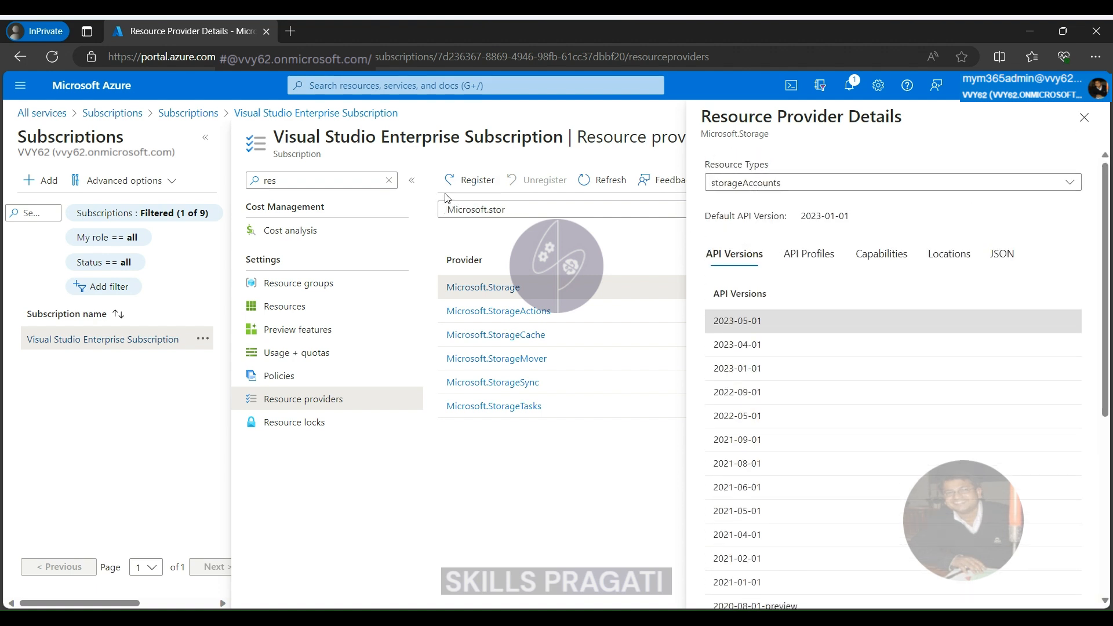
Register the Microsoft.Storage resource provider for the subscription and check its status in the unfiltered provider list.
left_click(462, 183)
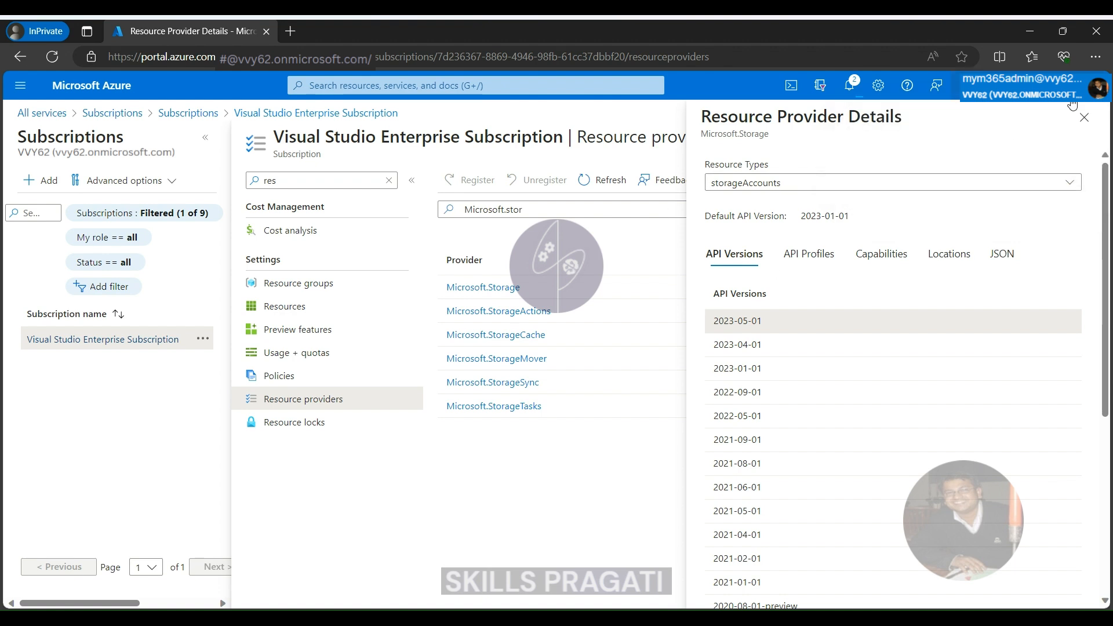
left_click(1081, 122)
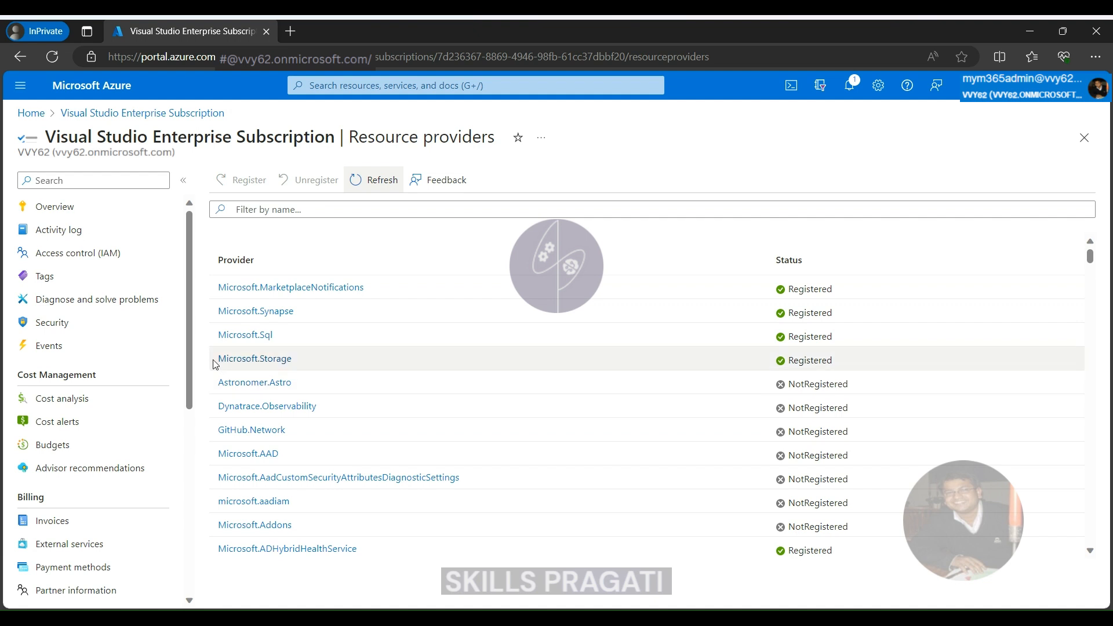
left_click_drag(215, 363, 293, 362)
left_click_drag(704, 352, 839, 373)
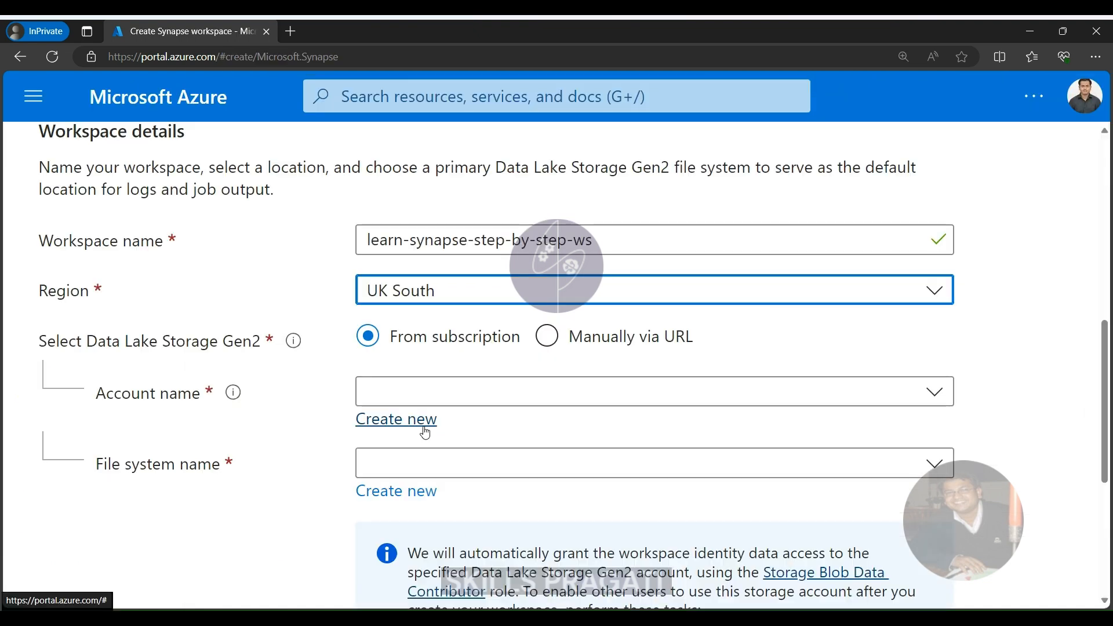
Create a new Data Lake Storage Gen2 account named learnsynapsestepbystepdl for the Synapse workspace.
left_click(425, 429)
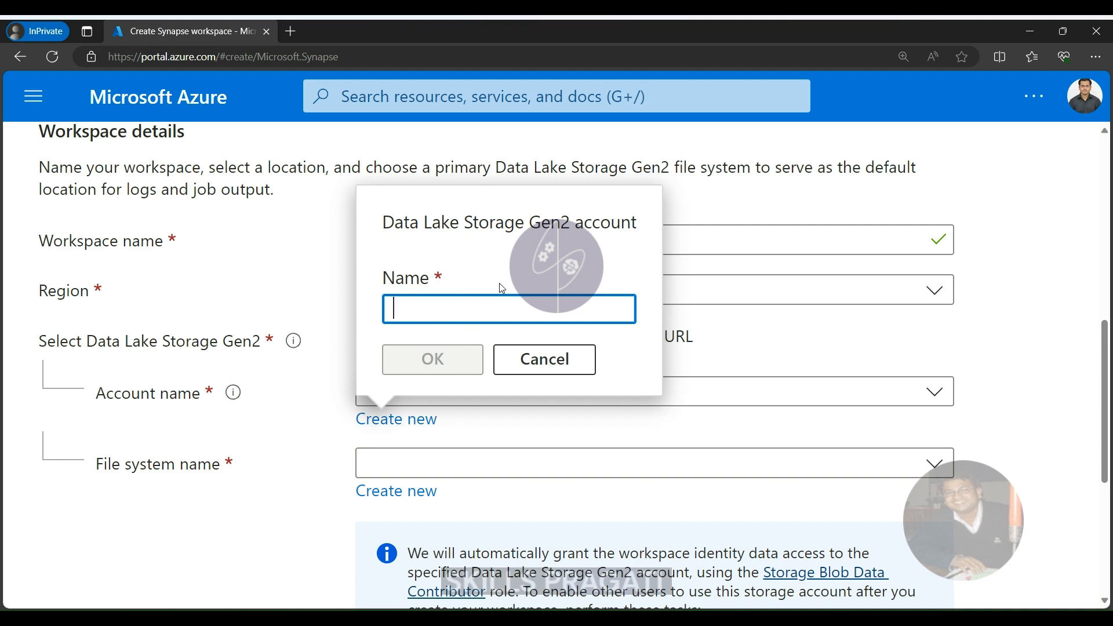
type("learnsynapsestepbystepdl")
left_click(438, 359)
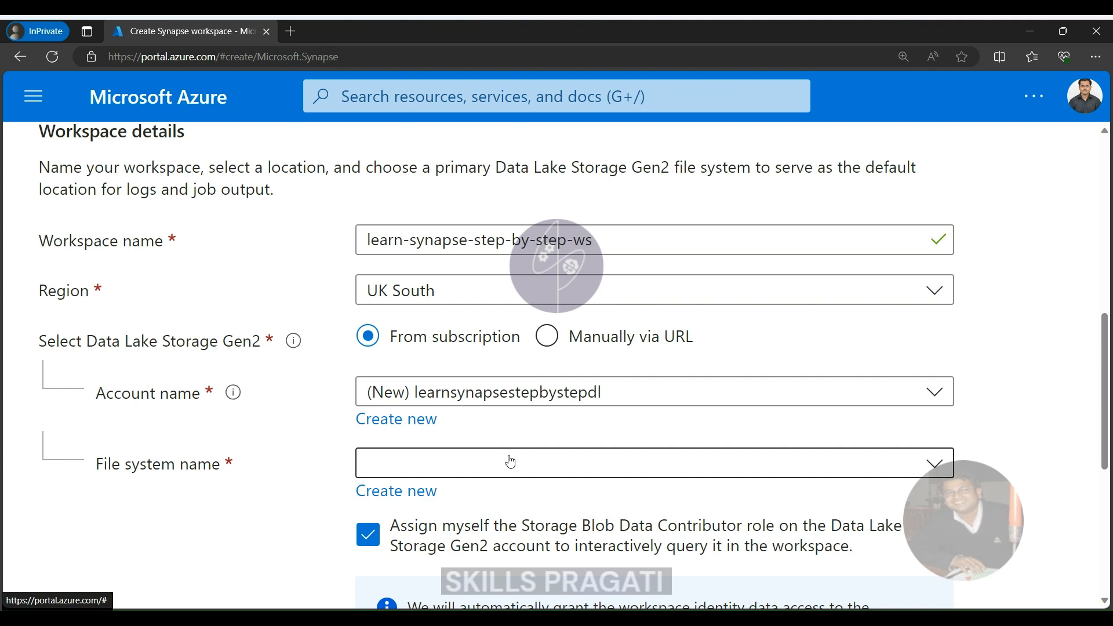
Create a new Data Lake Storage Gen2 file system named learnsynapsestepbystep-ws-container in the workspace details.
left_click(427, 491)
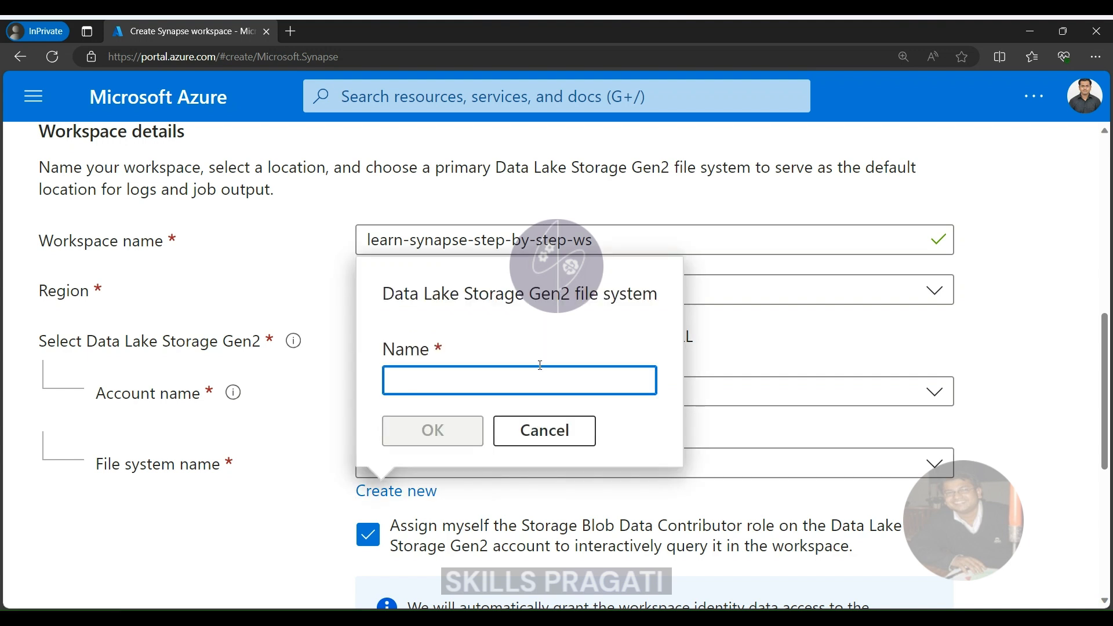
type("ws-container")
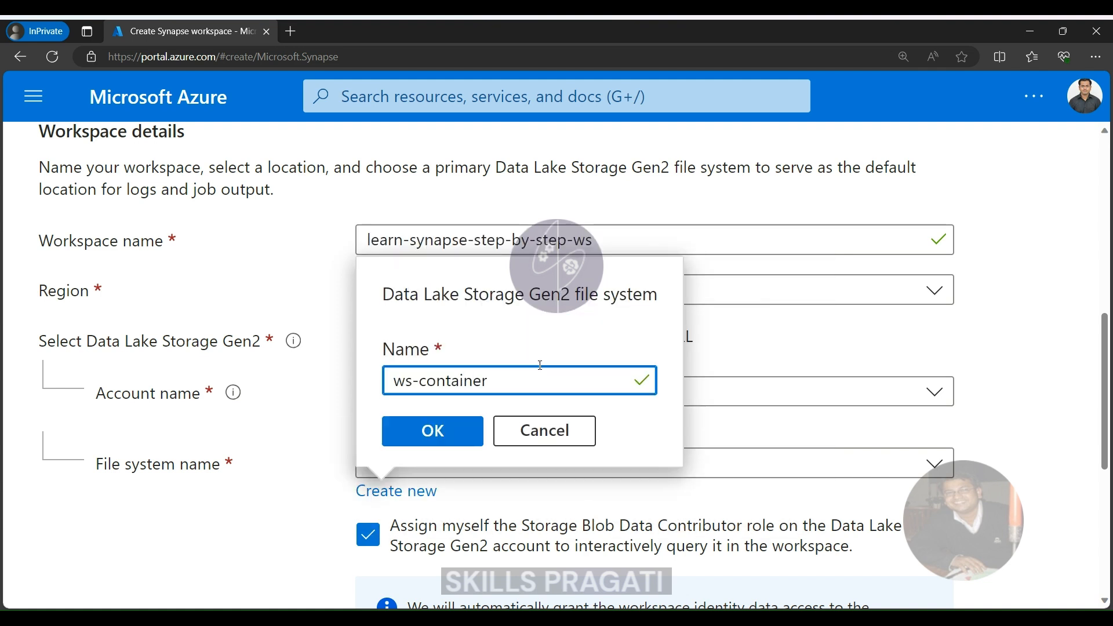
key("Home")
type("synapse-")
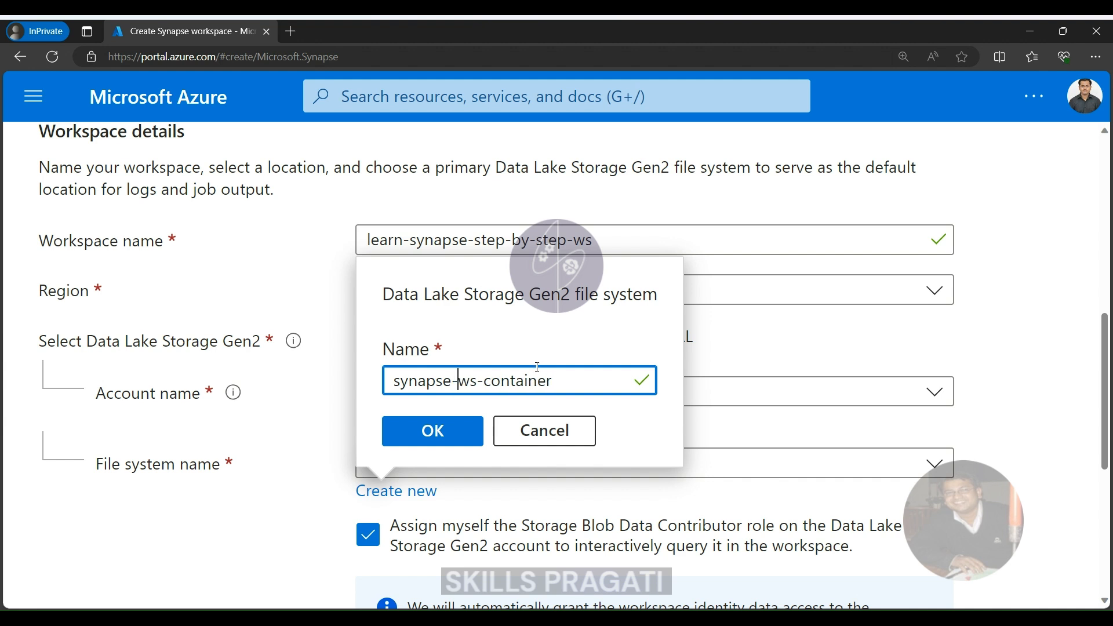
double_click(422, 381)
type("learnsynapsestepbystepdl")
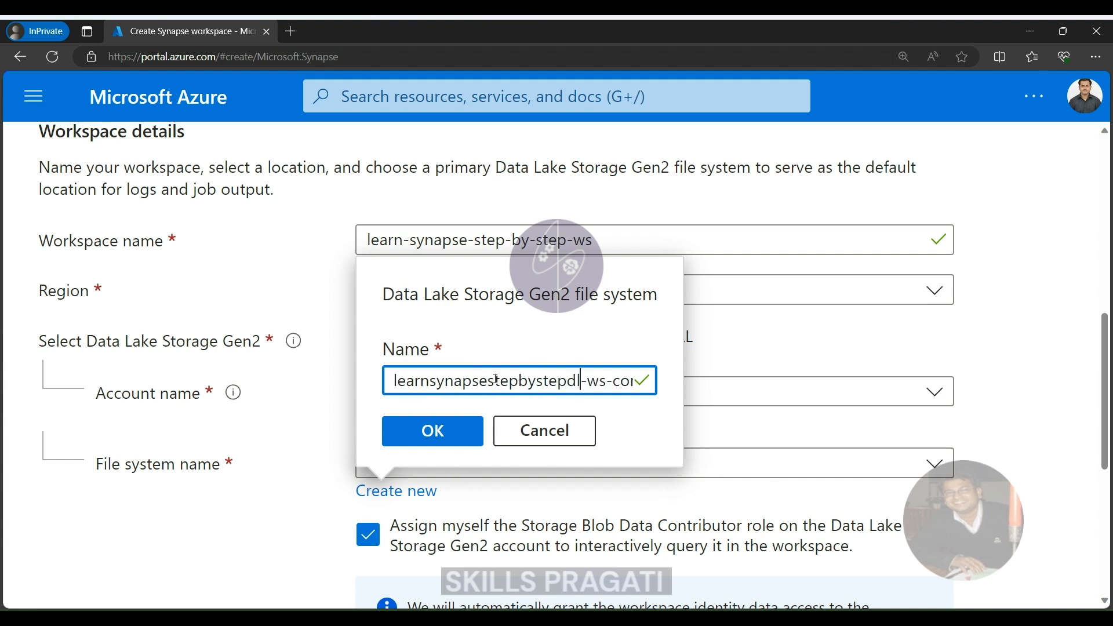
key("BackSpace")
key("BackSpace")
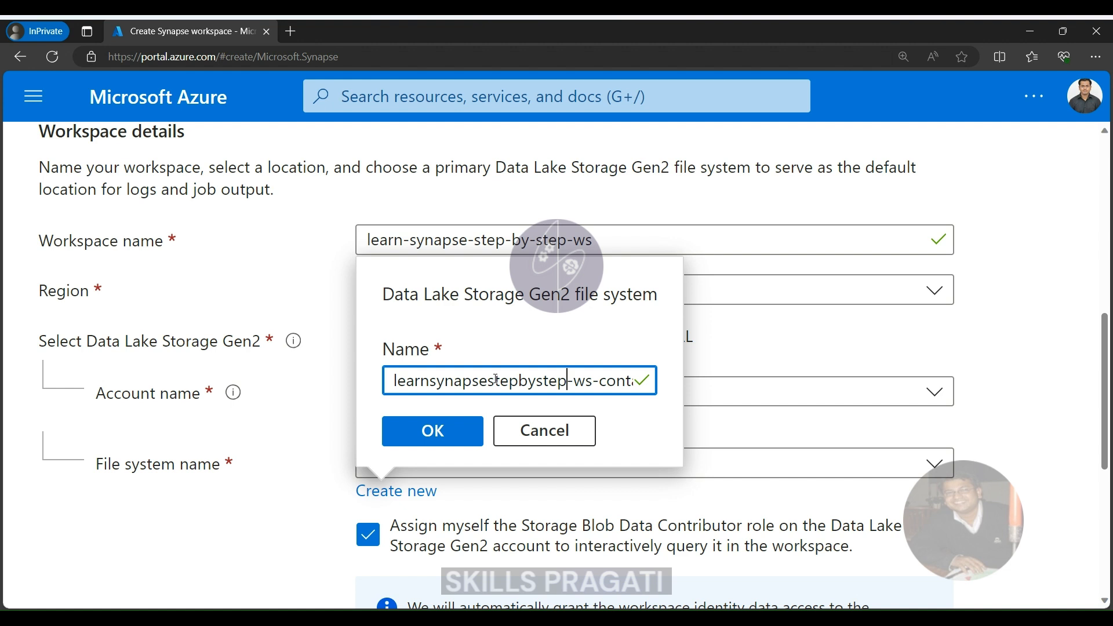
left_click(445, 434)
Continue to the workspace's security settings and set the SQL Server admin login to synapseadmin.
scroll(364, 388, "down", 2)
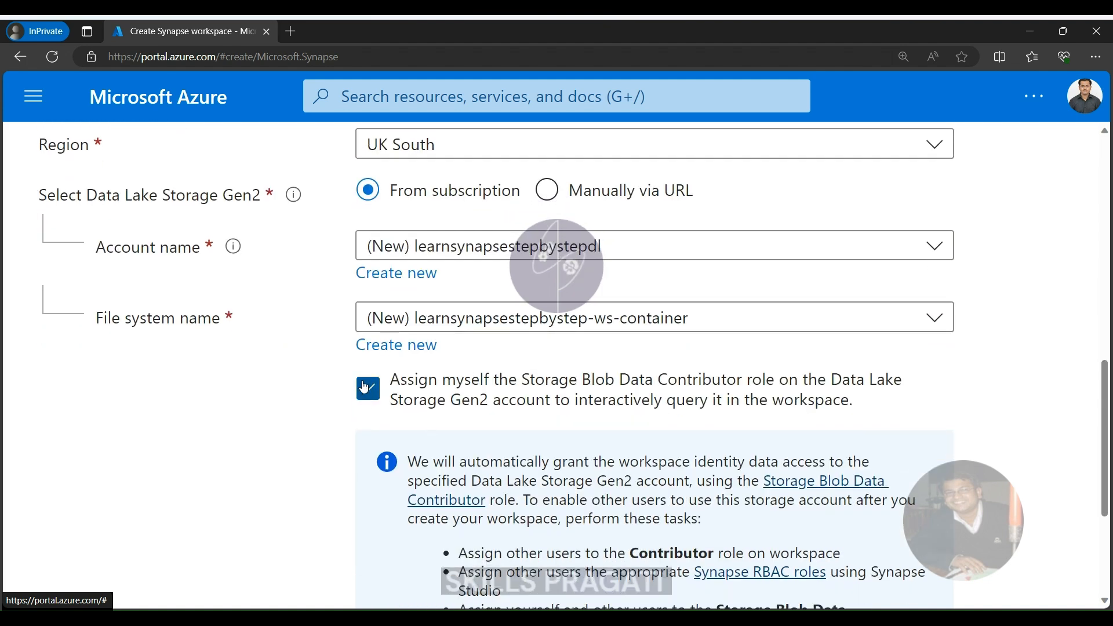
scroll(364, 388, "down", 4)
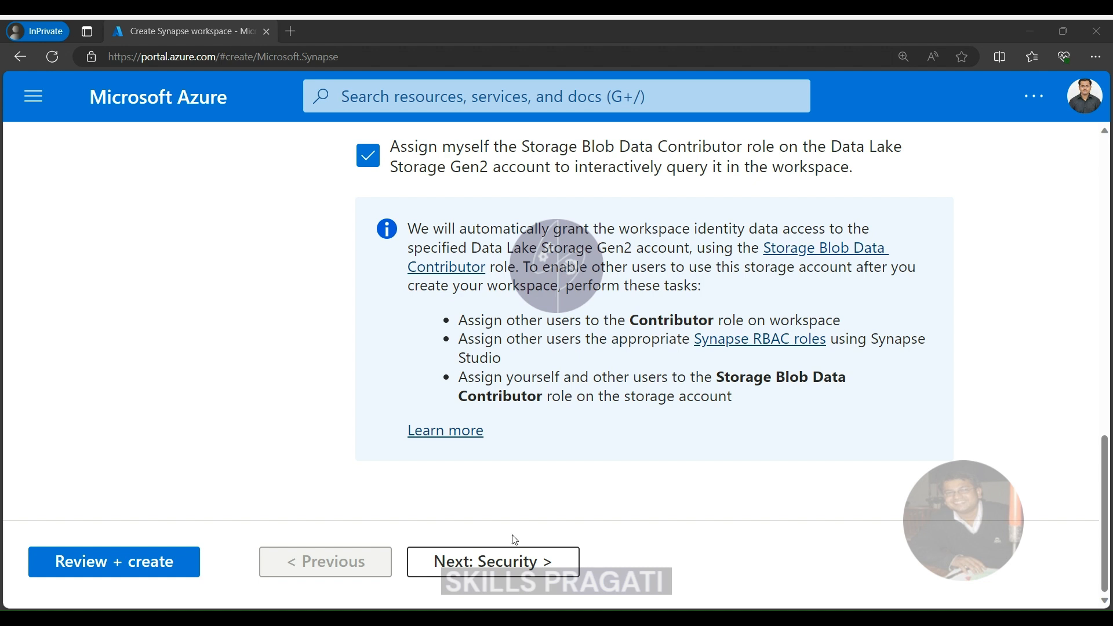
left_click(511, 561)
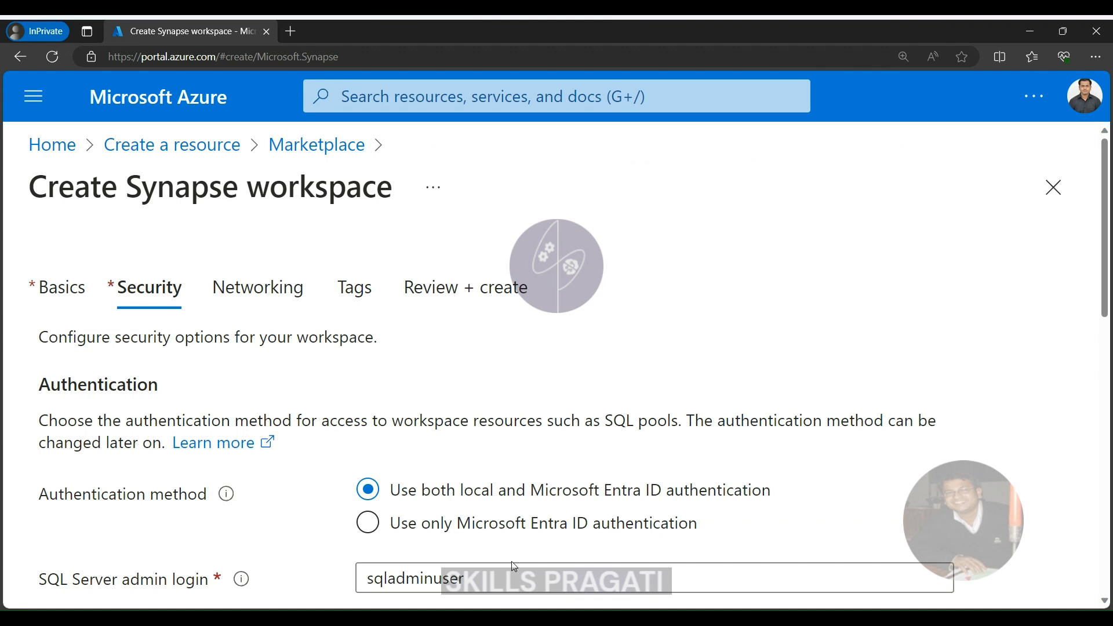
scroll(600, 377, "down", 5)
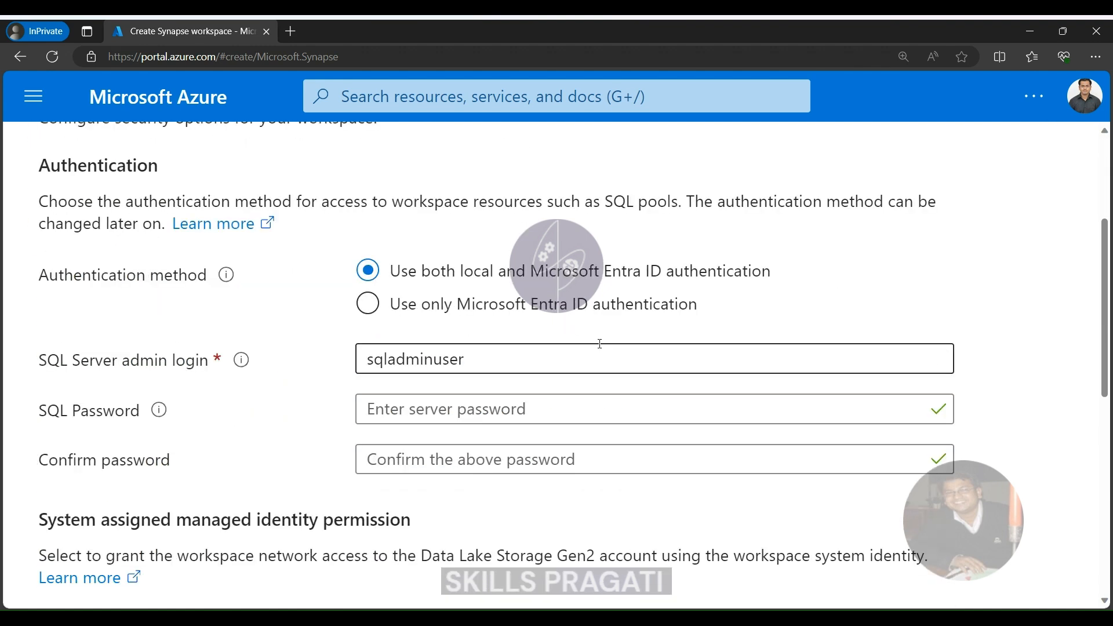
scroll(516, 319, "down", 1)
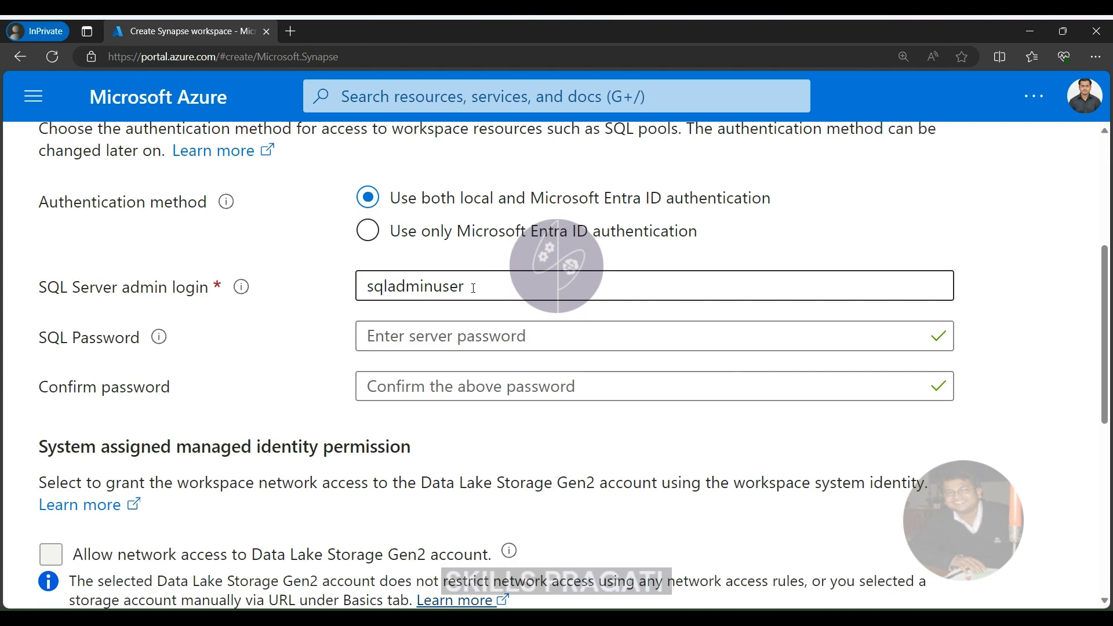
left_click_drag(474, 288, 331, 292)
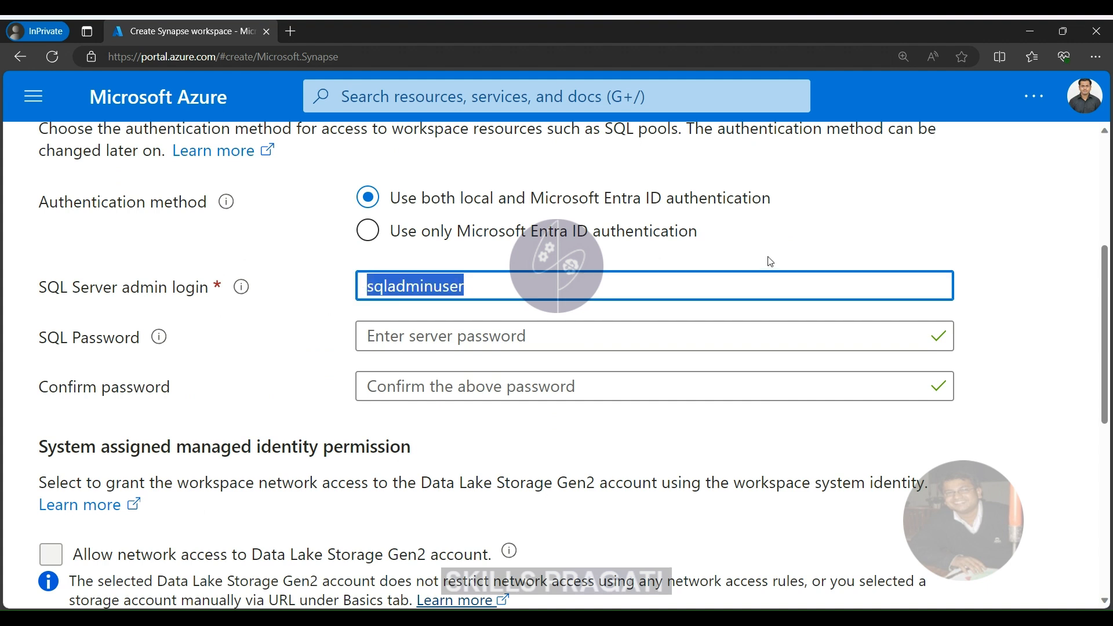
type("synapse")
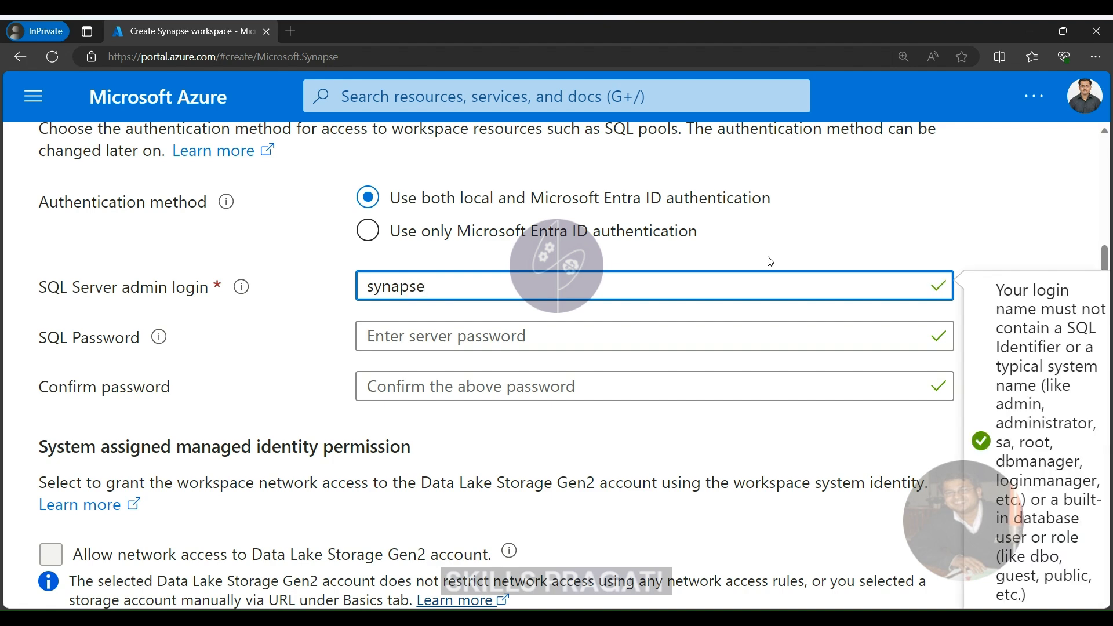
type("admin")
Enter the SQL password for the admin login and repeat it in the password confirmation.
left_click(486, 342)
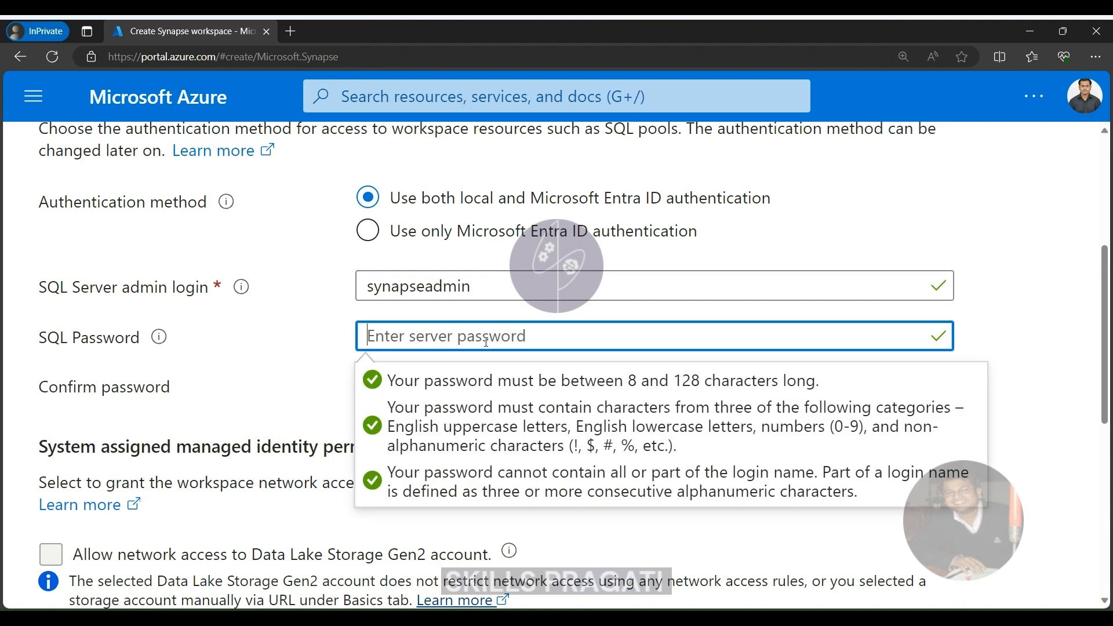
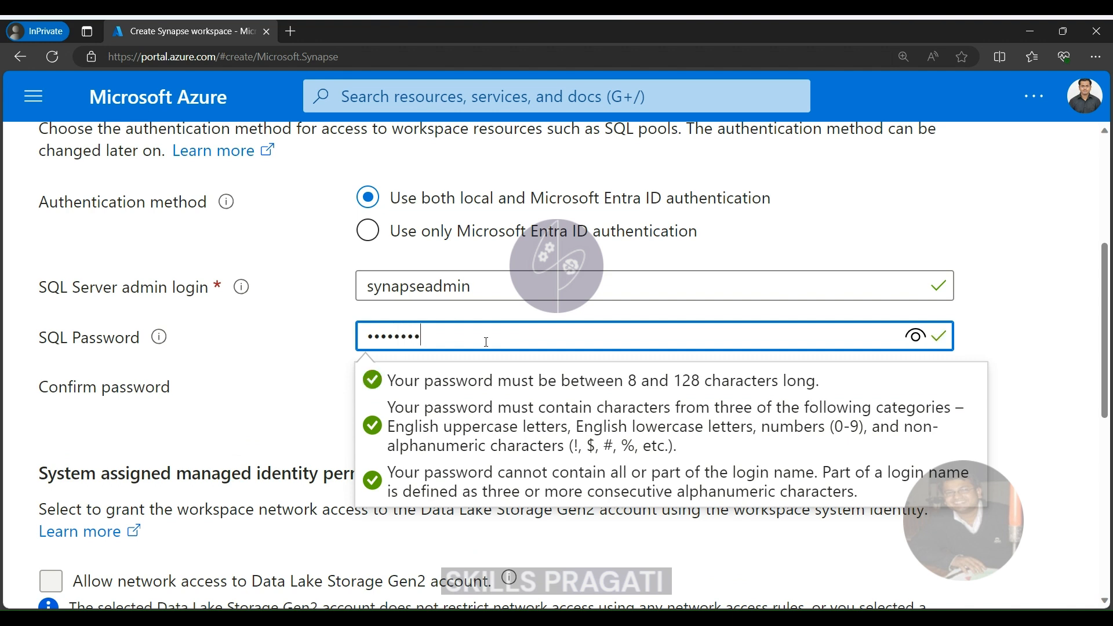
left_click(999, 325)
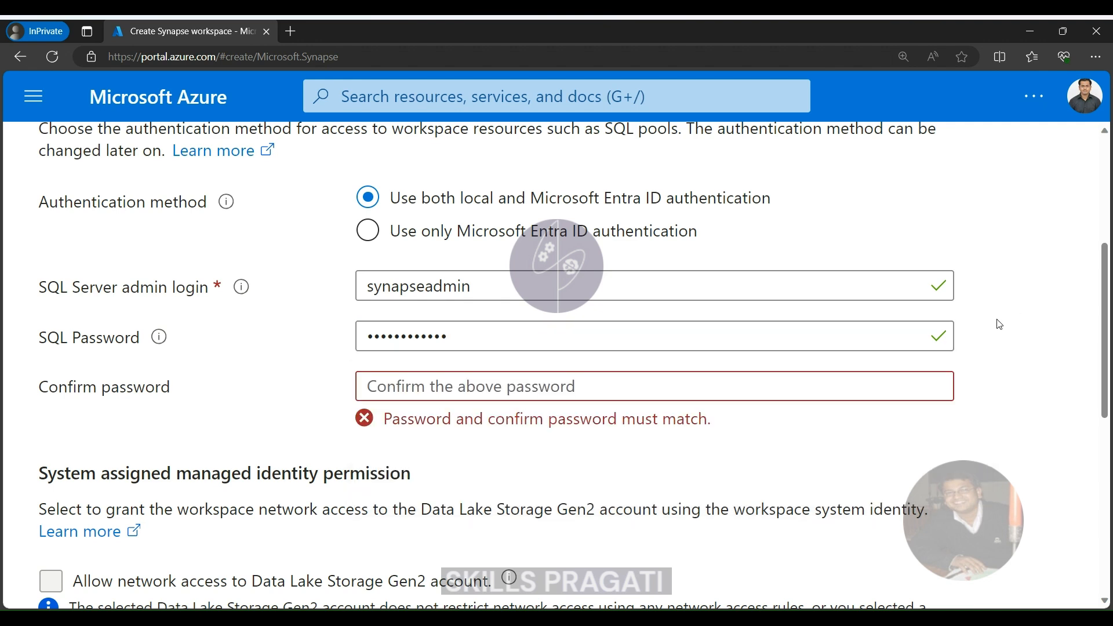
left_click(651, 390)
Check the managed identity permission and workspace encryption options, and continue to the networking settings.
scroll(578, 330, "down", 1)
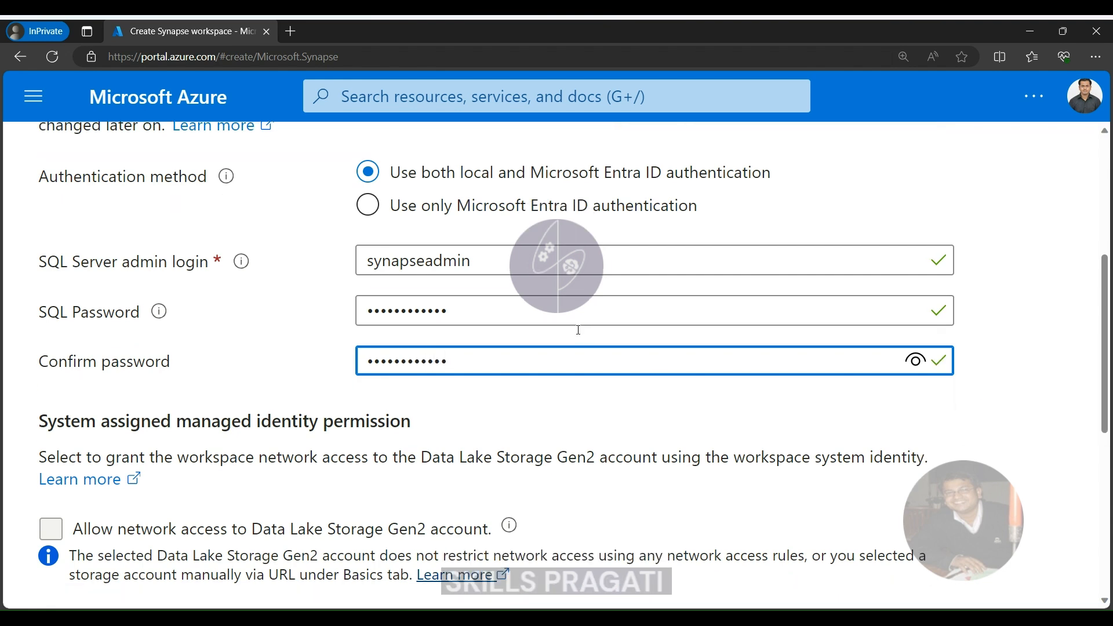
scroll(579, 330, "down", 2)
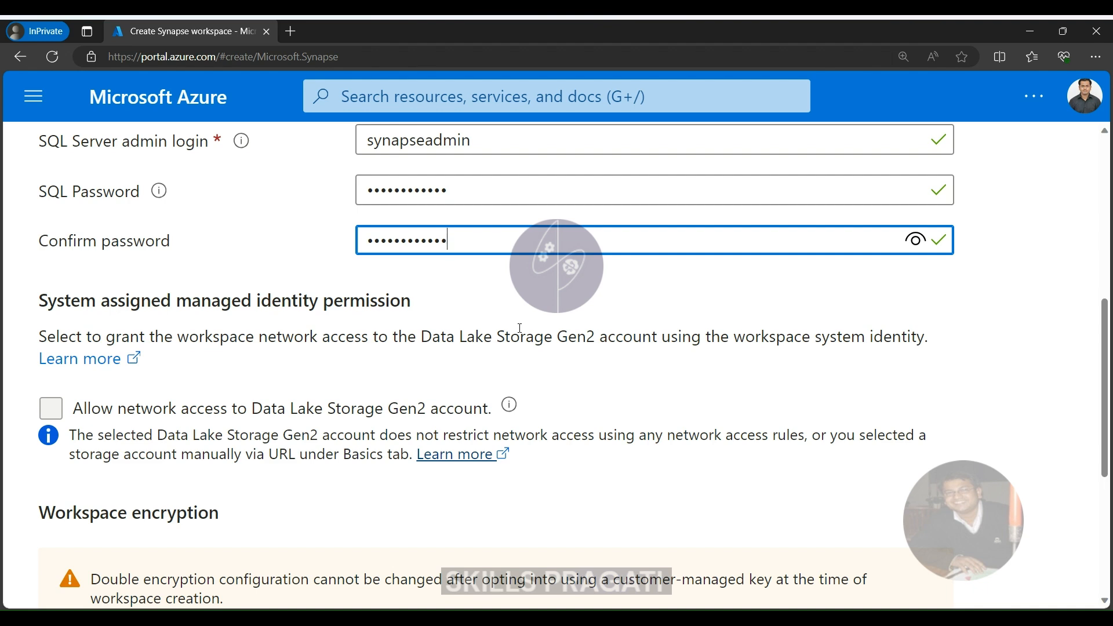
scroll(519, 328, "down", 5)
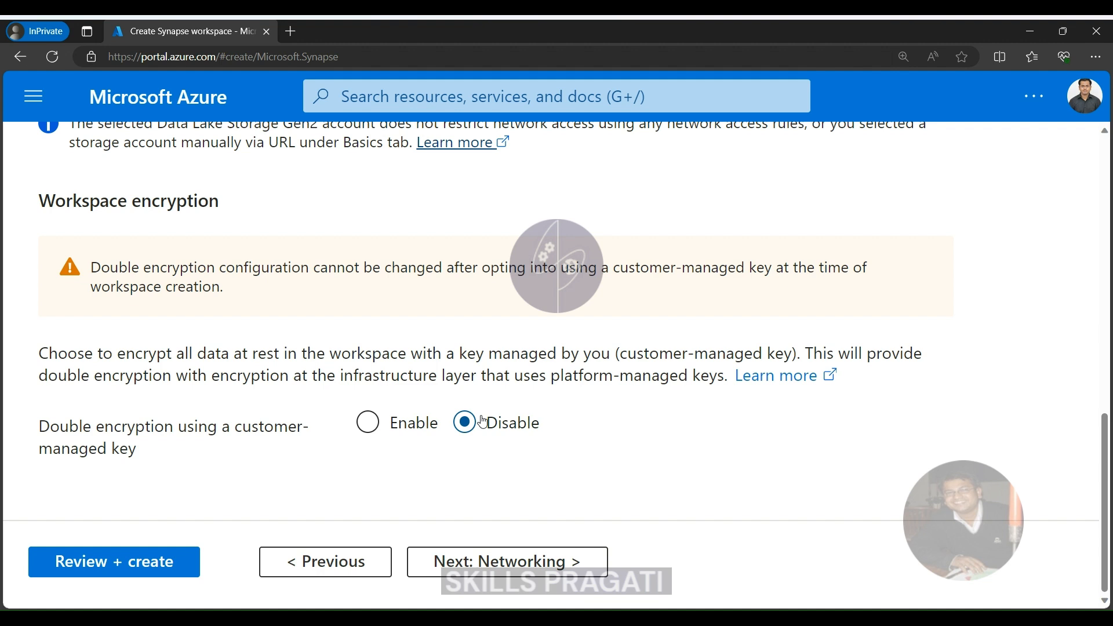
left_click(498, 560)
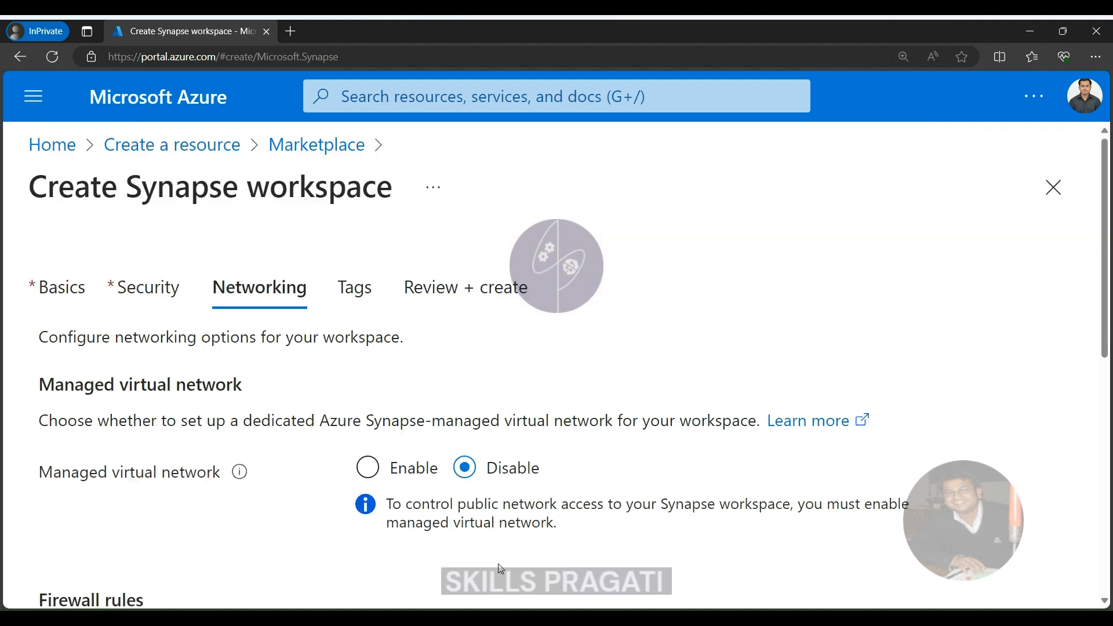
Check the managed virtual network and firewall options, and proceed past the tags without adding any to the final review.
scroll(624, 236, "down", 4)
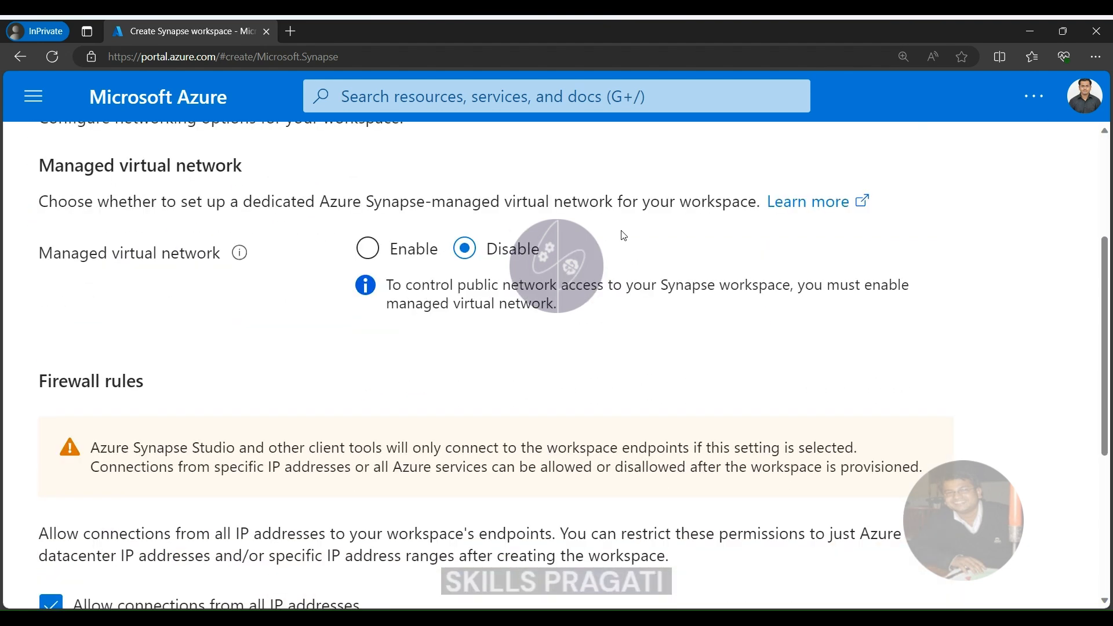
scroll(616, 240, "down", 1)
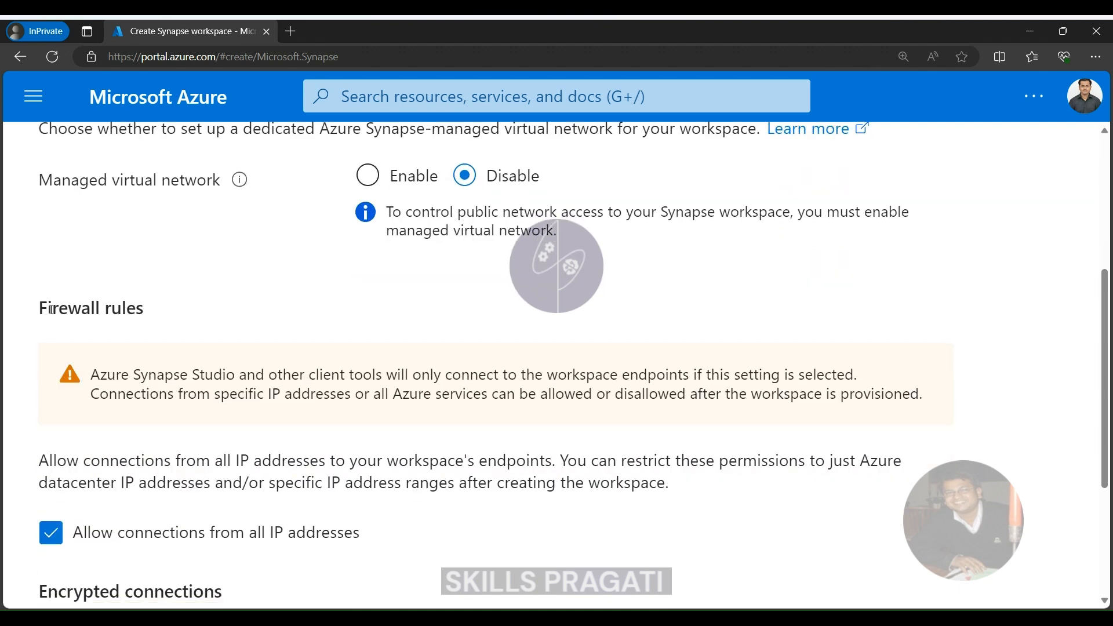
scroll(74, 416, "down", 3)
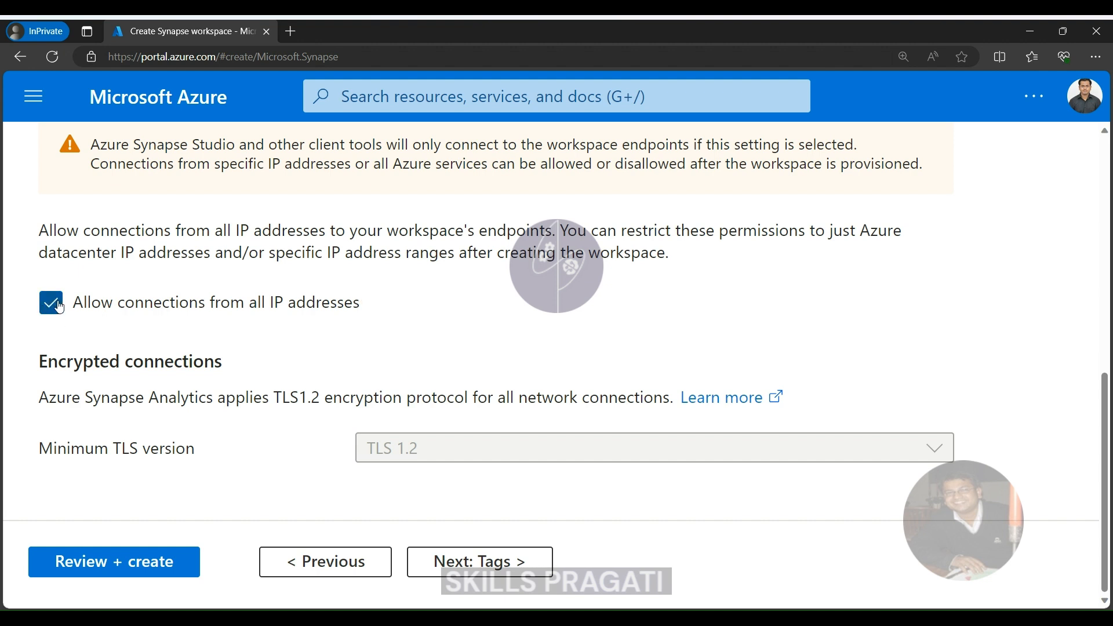
left_click(464, 561)
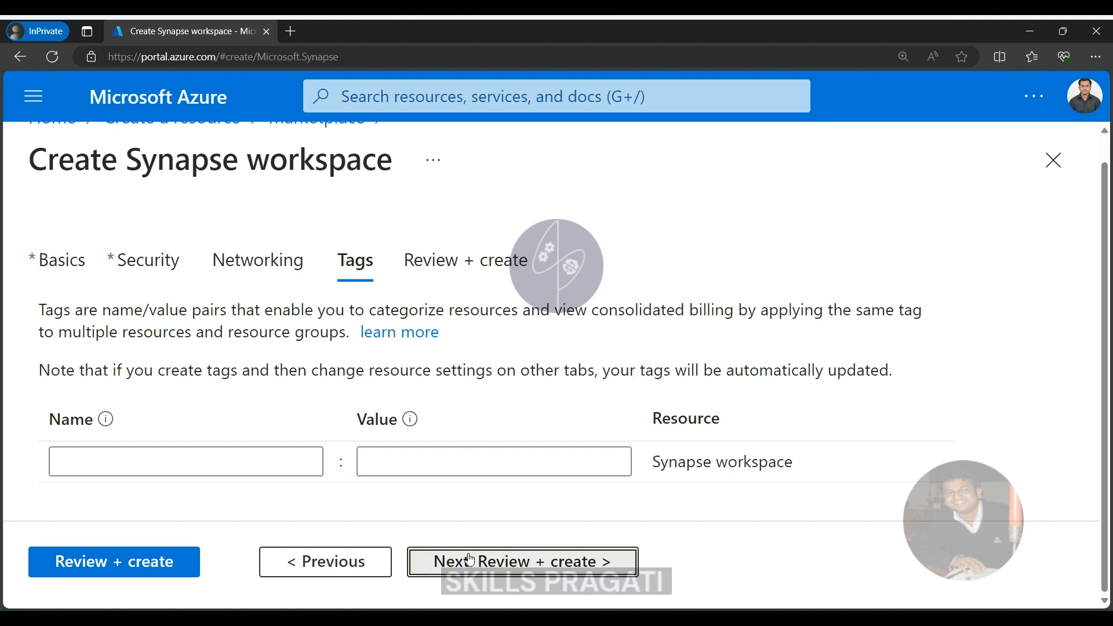
left_click(510, 561)
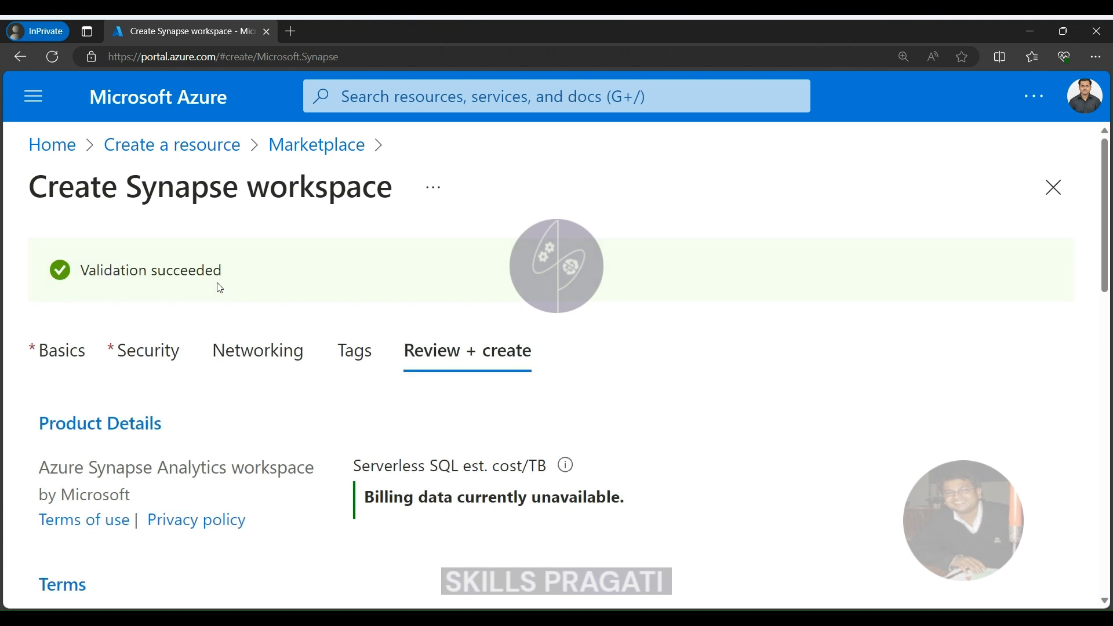
Review the workspace summary, covering the product terms and the basics, security and networking settings.
scroll(219, 288, "down", 4)
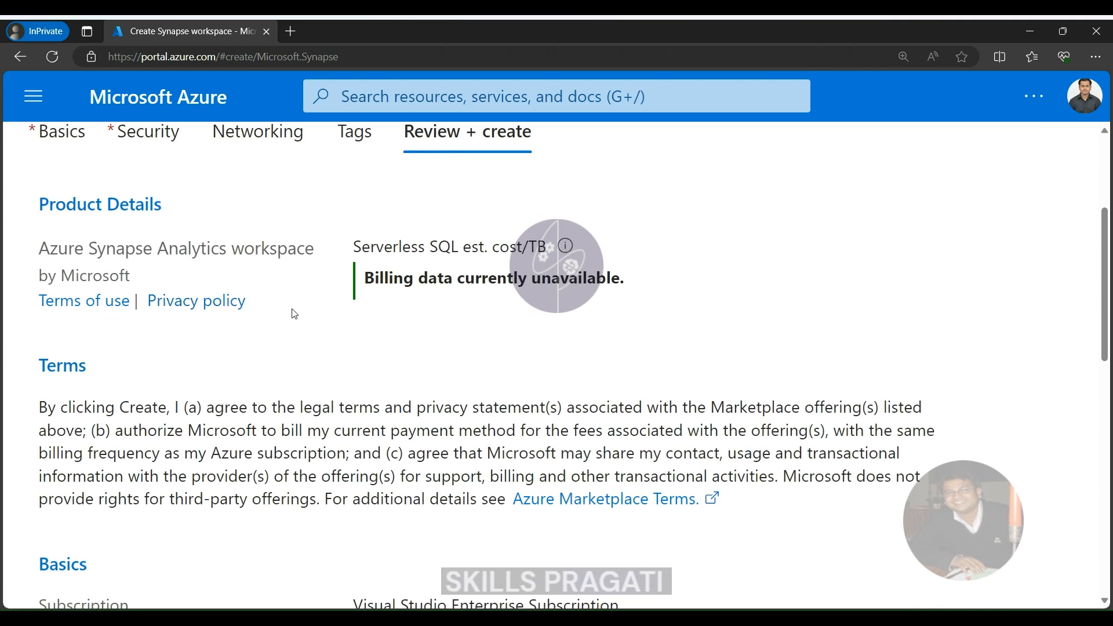
scroll(291, 312, "down", 1)
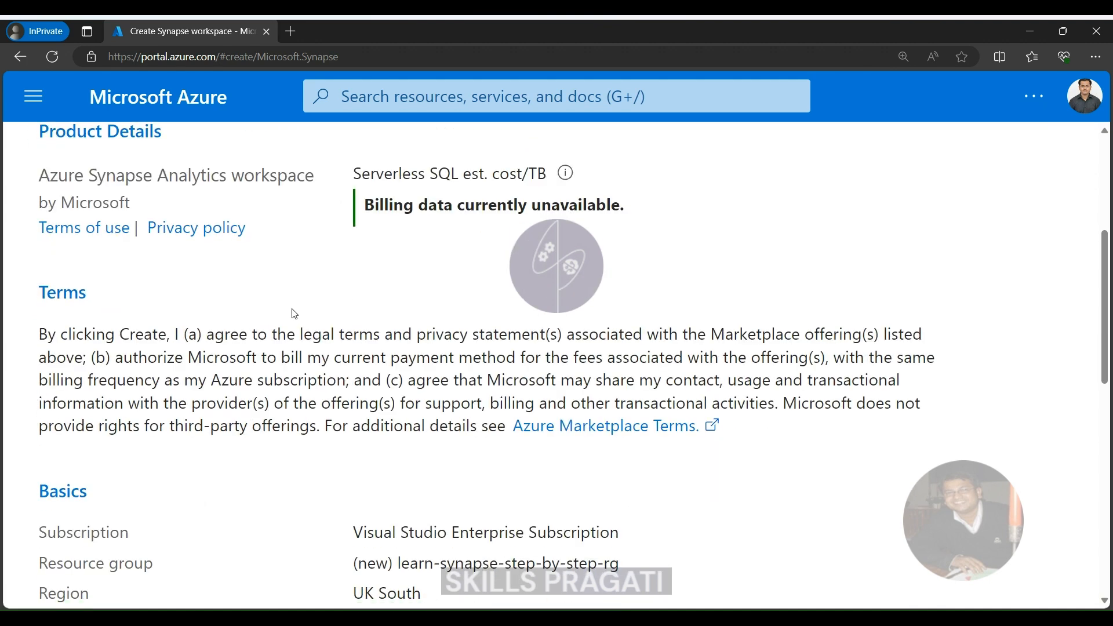
scroll(294, 313, "down", 7)
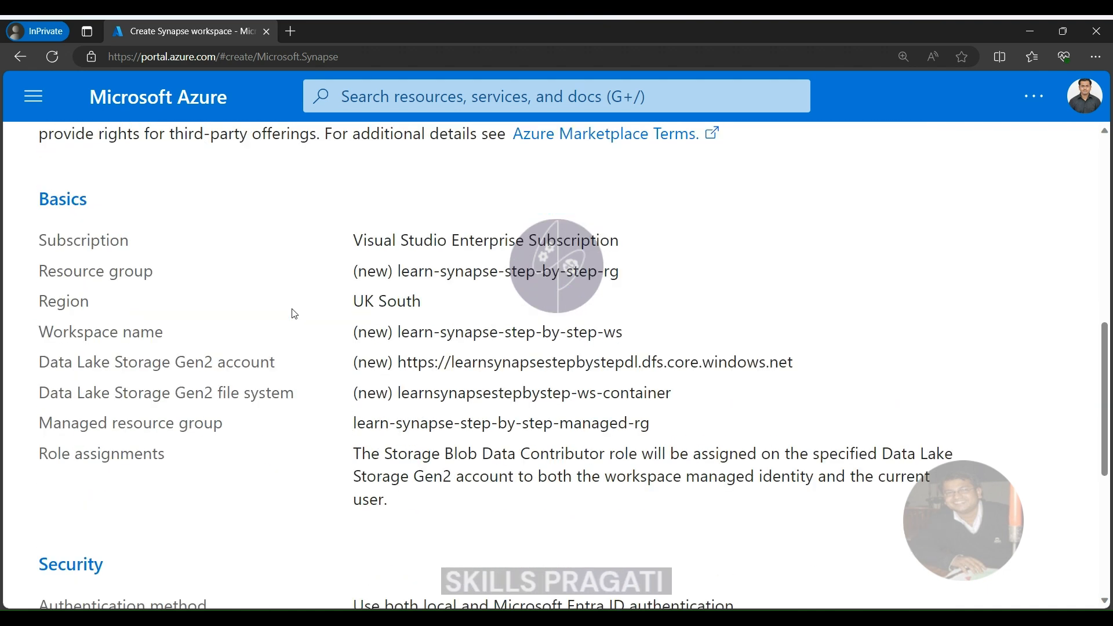
scroll(294, 314, "down", 2)
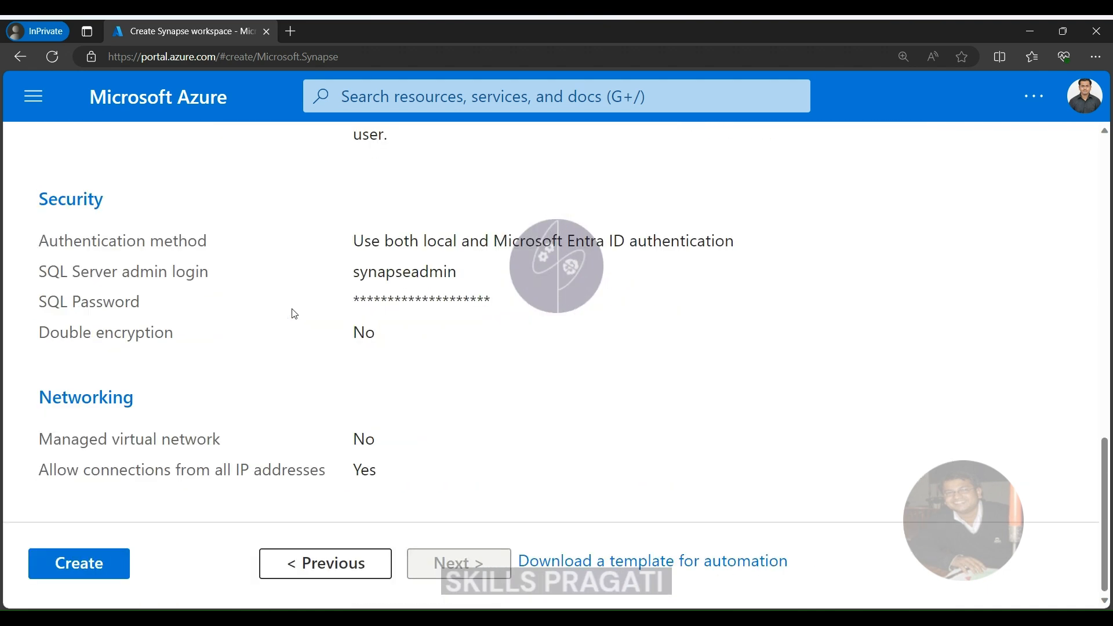
scroll(295, 313, "up", 1)
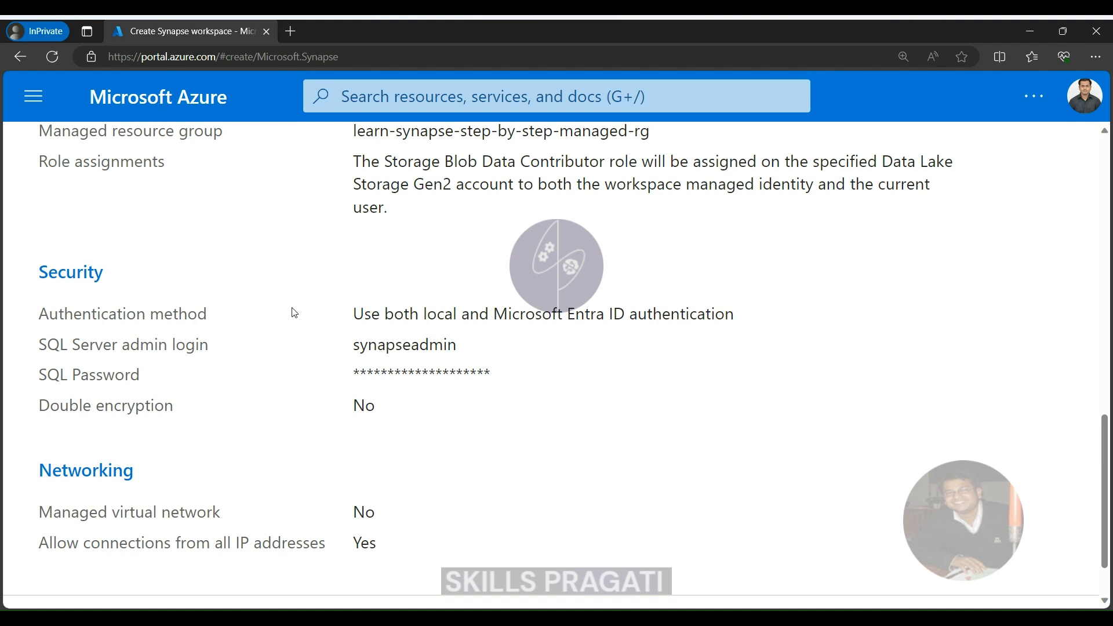
scroll(294, 313, "up", 3)
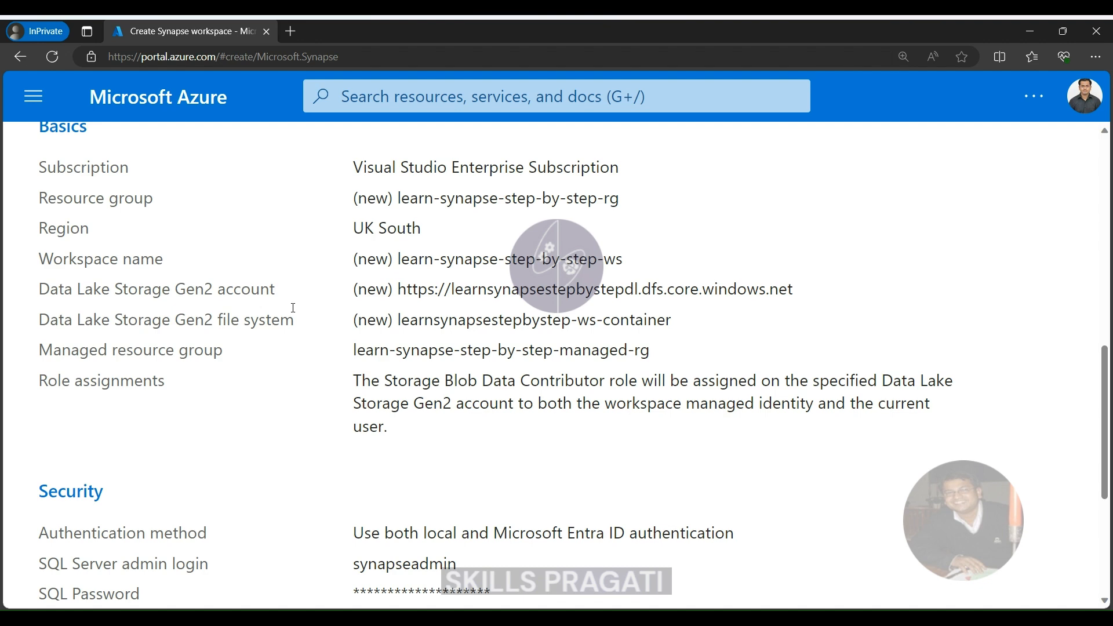
scroll(293, 307, "up", 3)
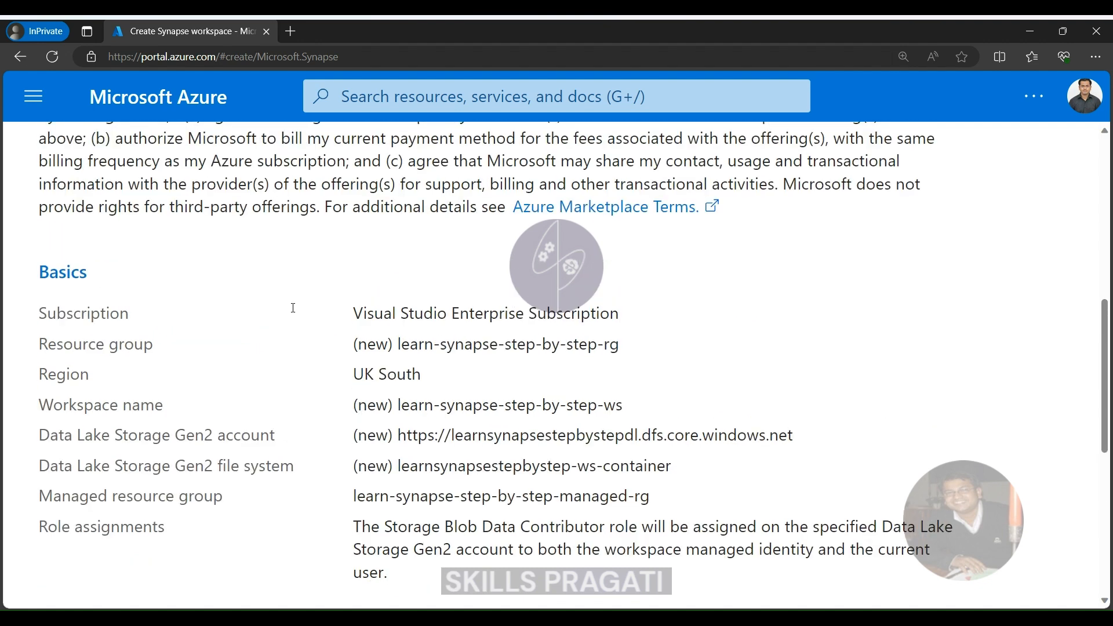
scroll(295, 313, "down", 2)
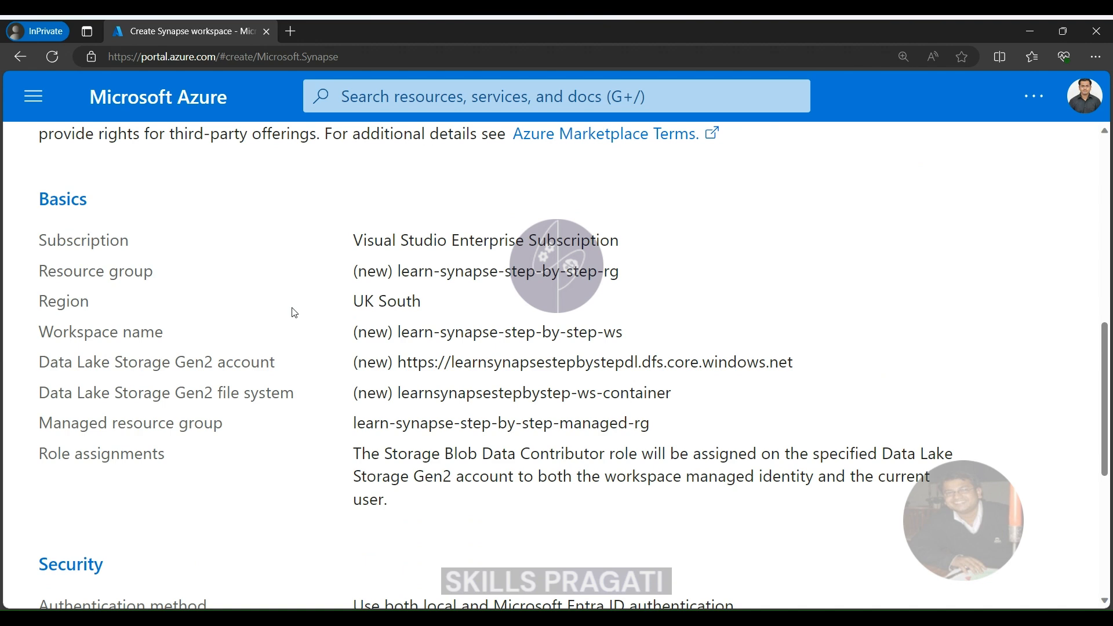
Check the security and networking summary, and create the Synapse workspace.
scroll(294, 313, "down", 6)
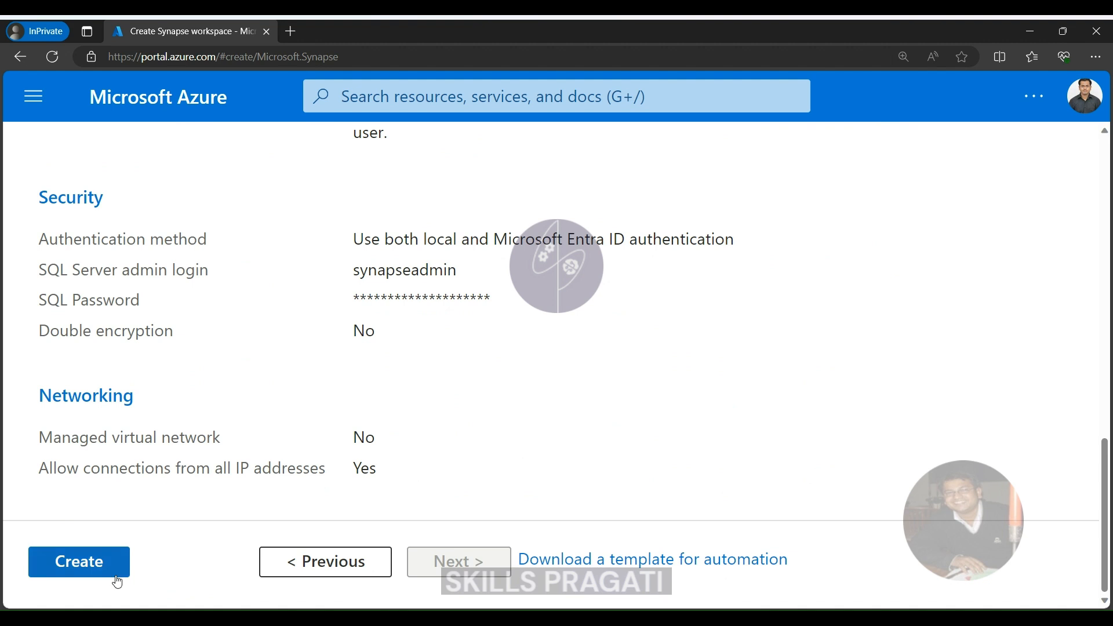
left_click(82, 568)
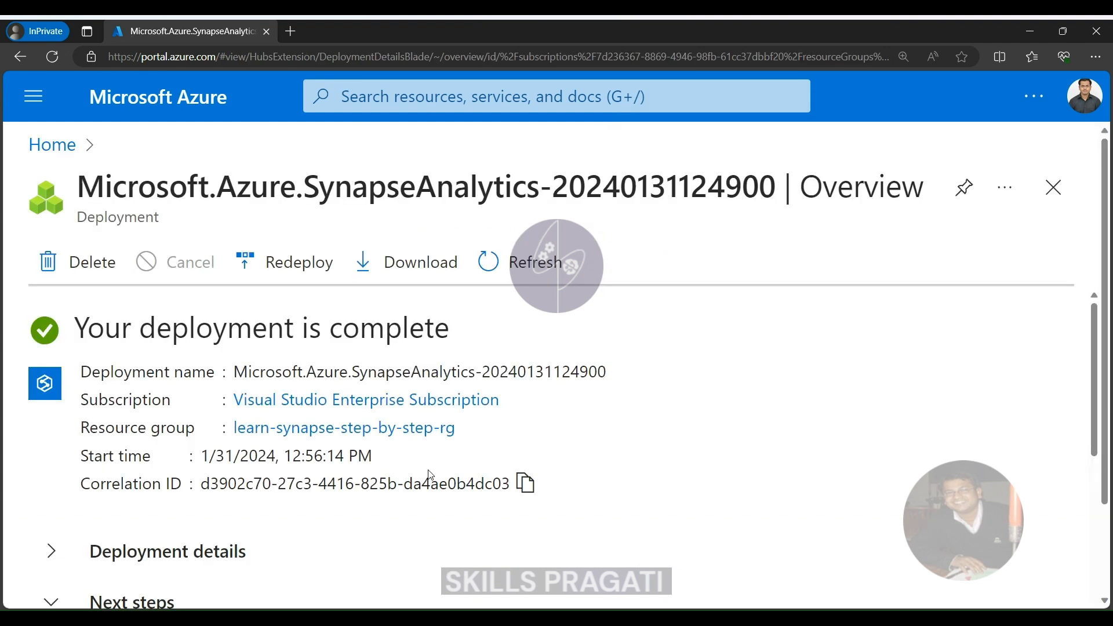
Expand the deployment details and examine the names, types and statuses of the deployed resources.
scroll(116, 385, "down", 2)
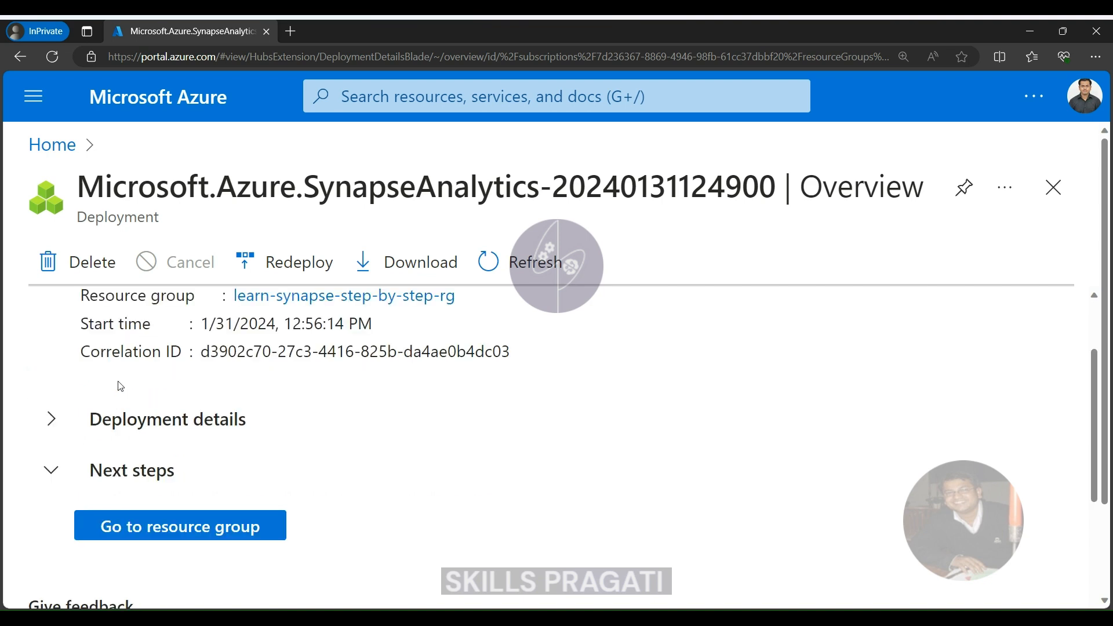
left_click(51, 426)
scroll(216, 398, "down", 2)
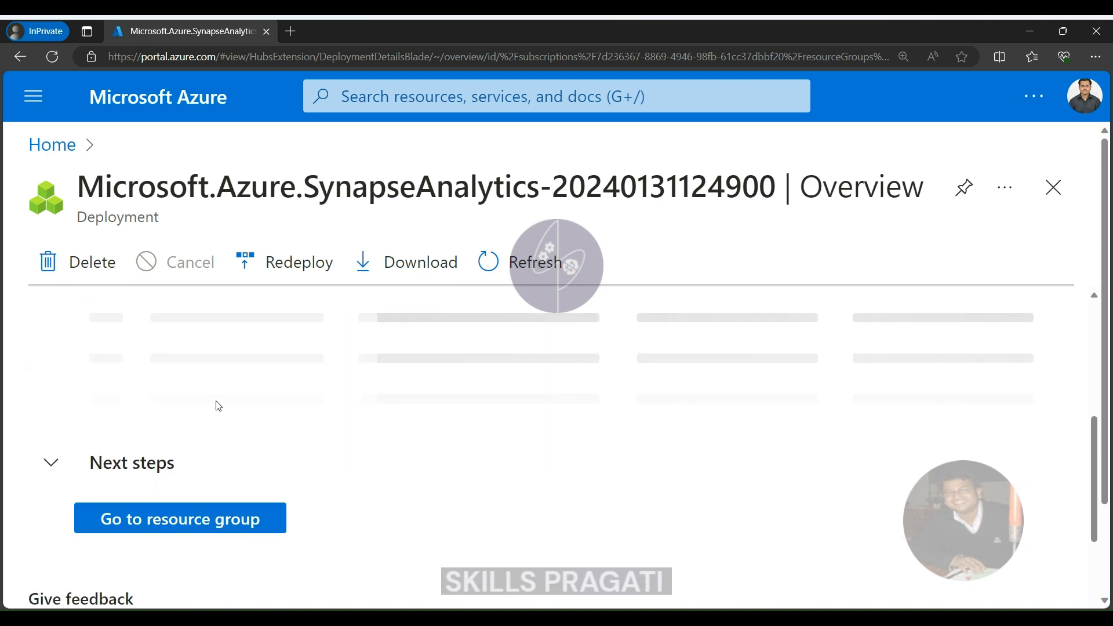
scroll(217, 406, "down", 1)
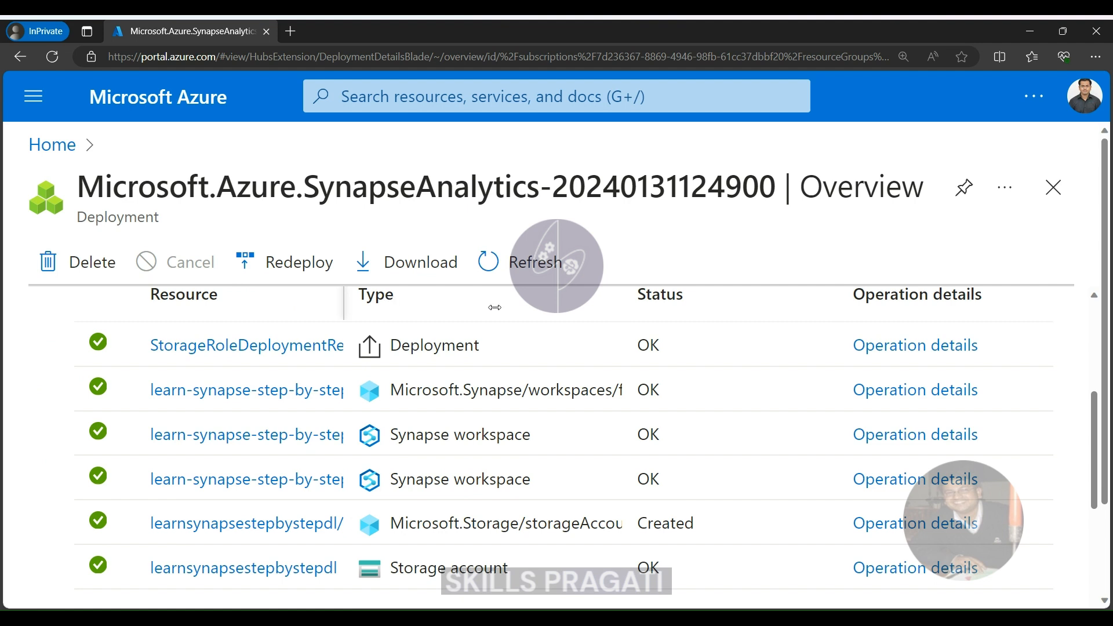
scroll(500, 325, "down", 2)
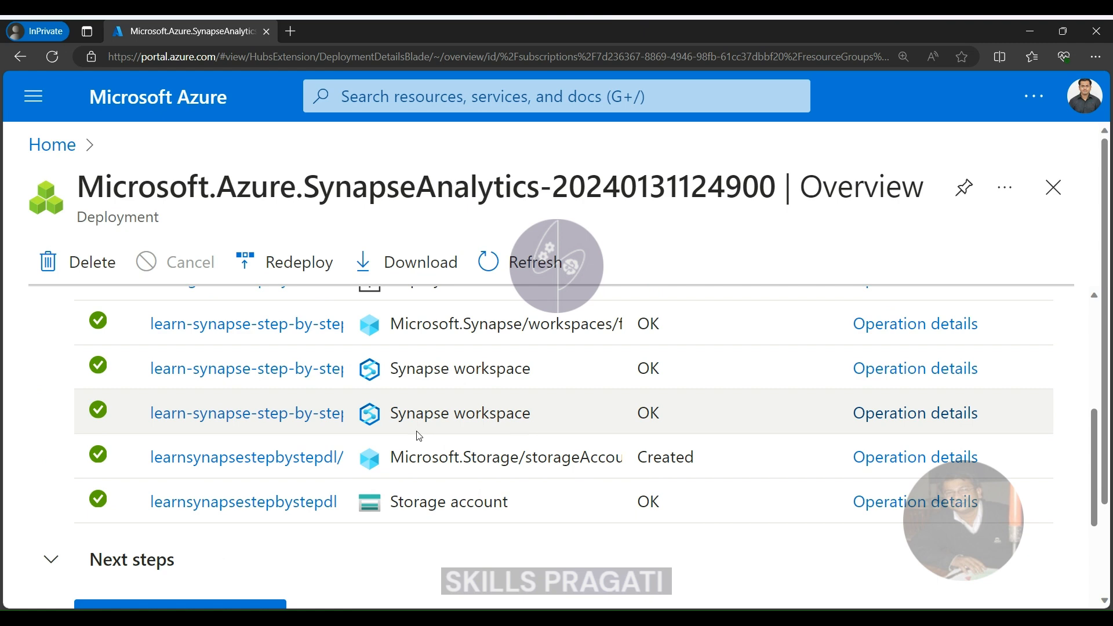
scroll(232, 421, "up", 2)
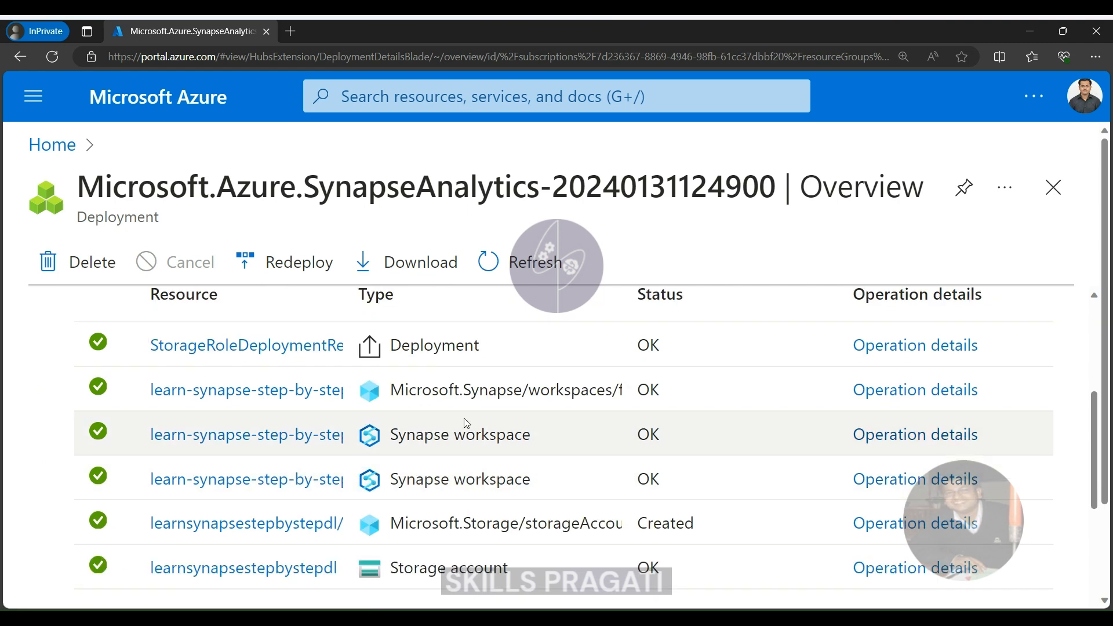
scroll(540, 446, "up", 1)
scroll(540, 446, "down", 2)
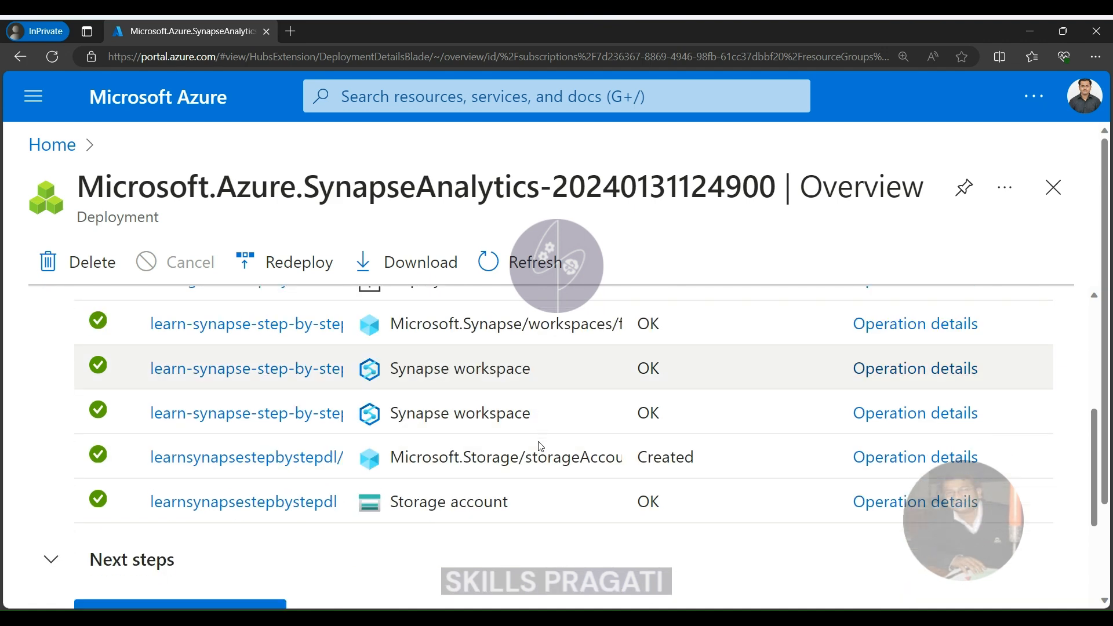
scroll(414, 403, "up", 1)
scroll(414, 402, "up", 1)
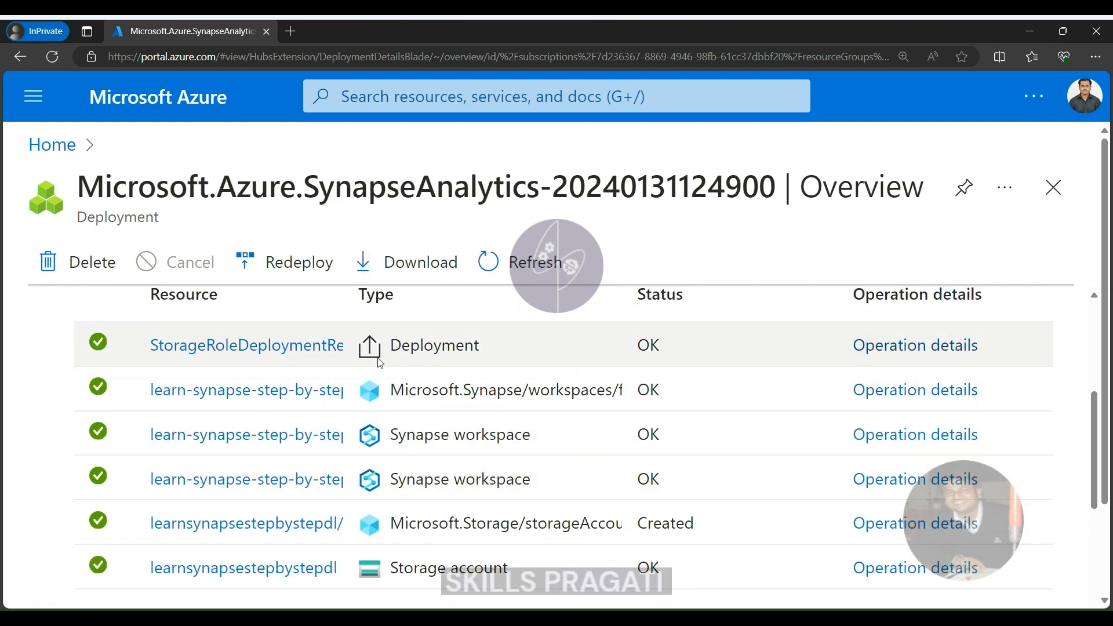
scroll(331, 464, "down", 2)
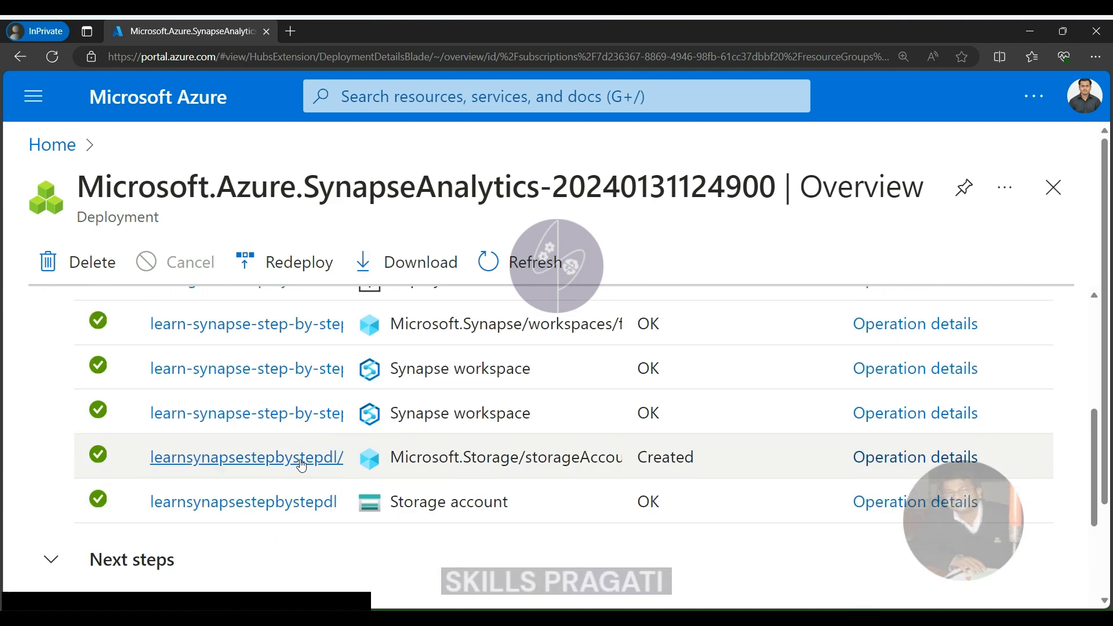
scroll(318, 486, "down", 2)
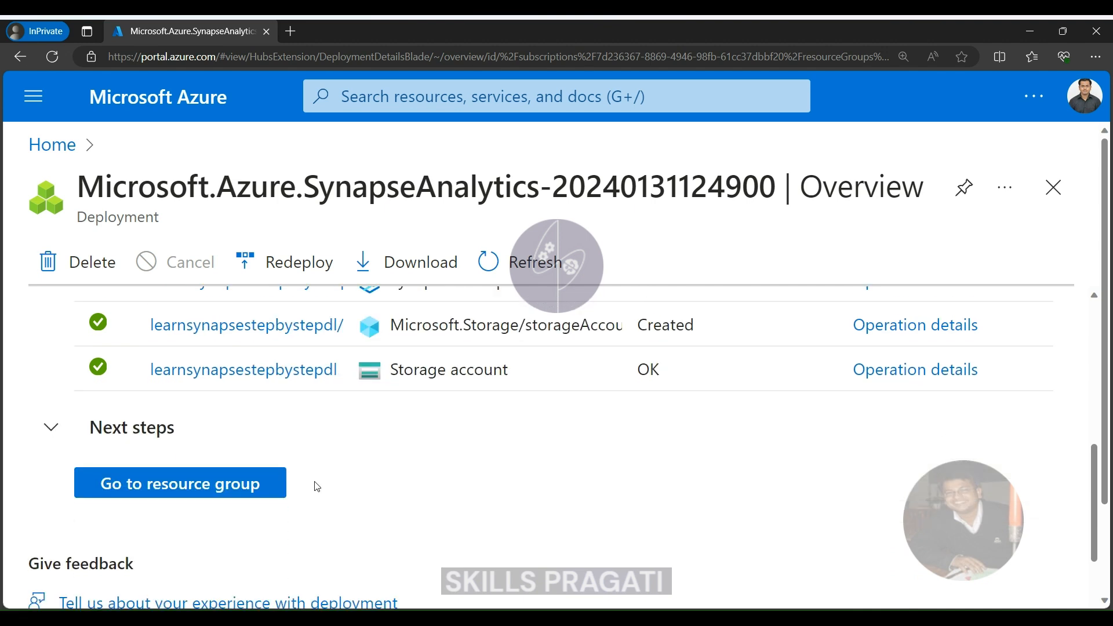
Go from the deployment to its resource group and view the containers of the learnsynapsestepbystepdl storage account.
left_click(204, 493)
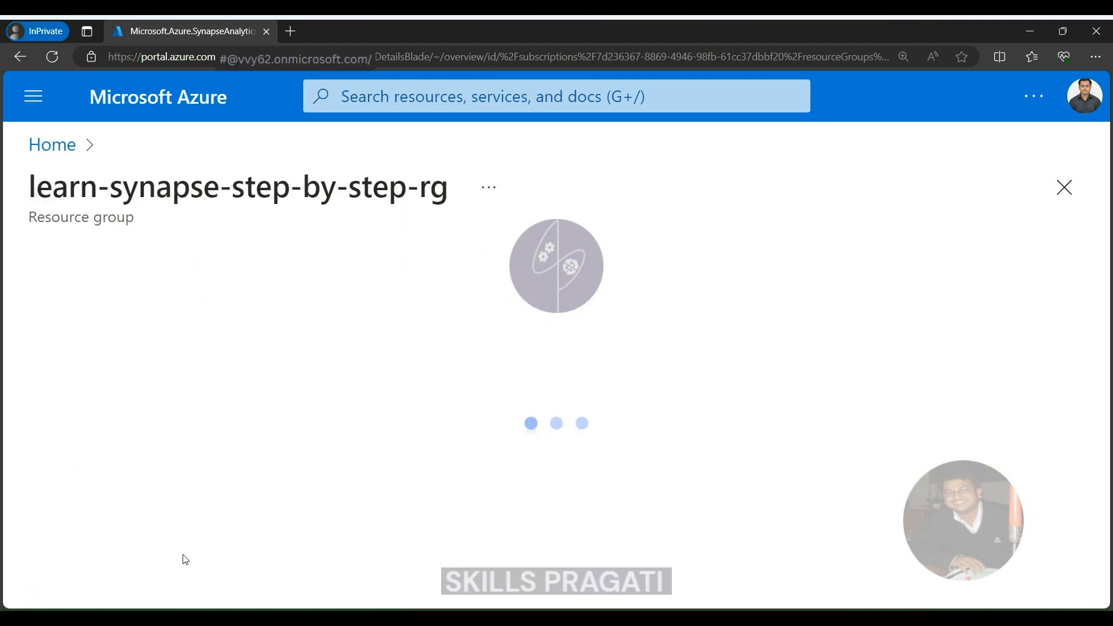
scroll(238, 493, "down", 4)
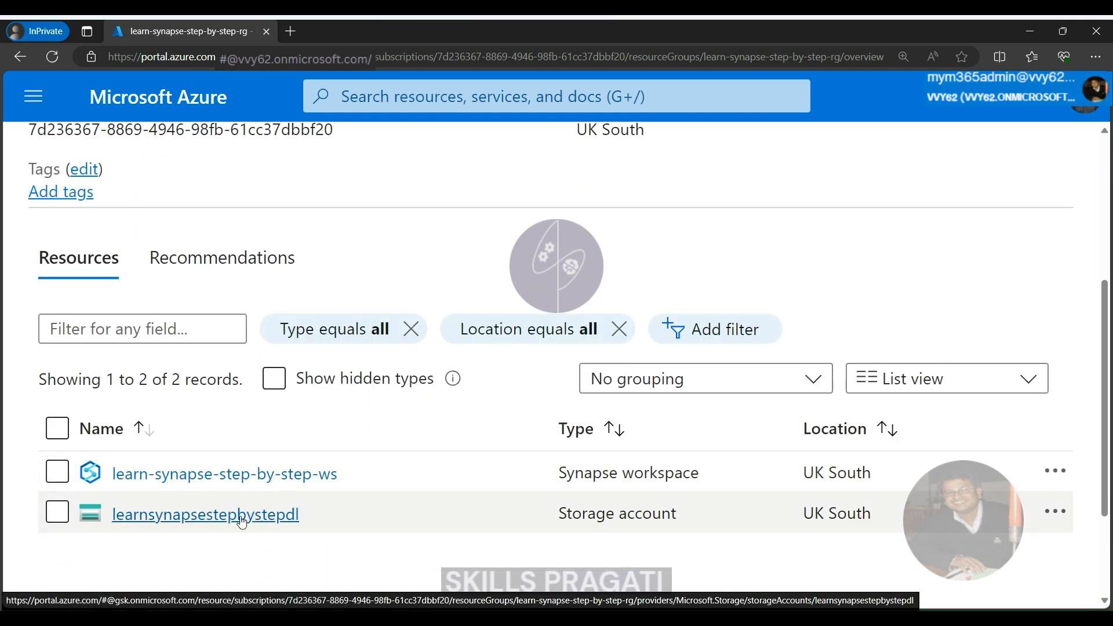
left_click(242, 521)
key("ctrl+minus")
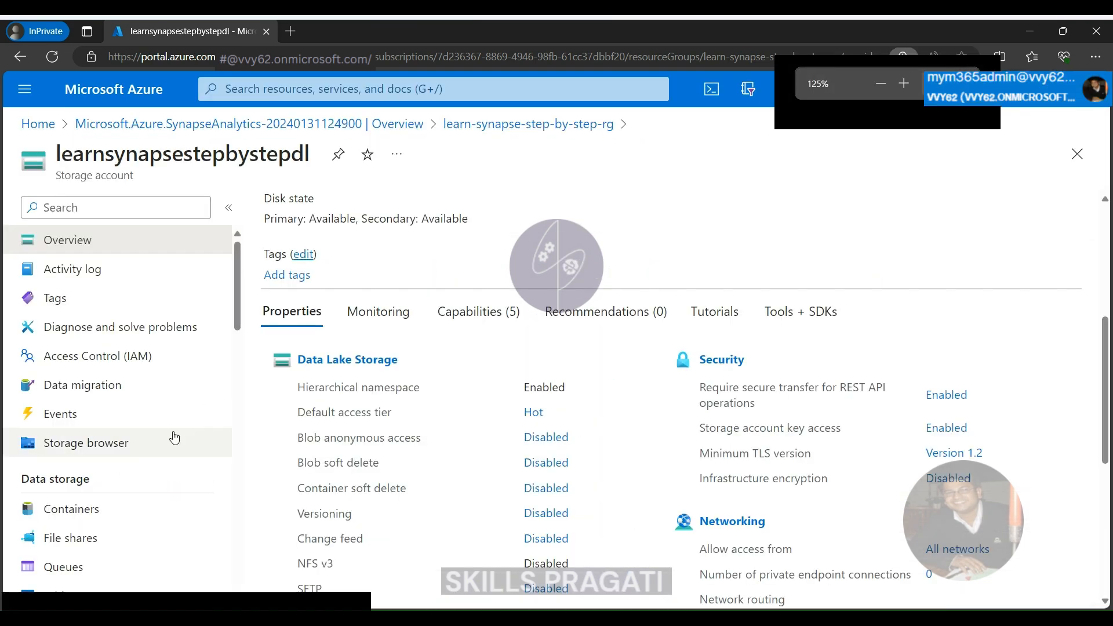
left_click(56, 513)
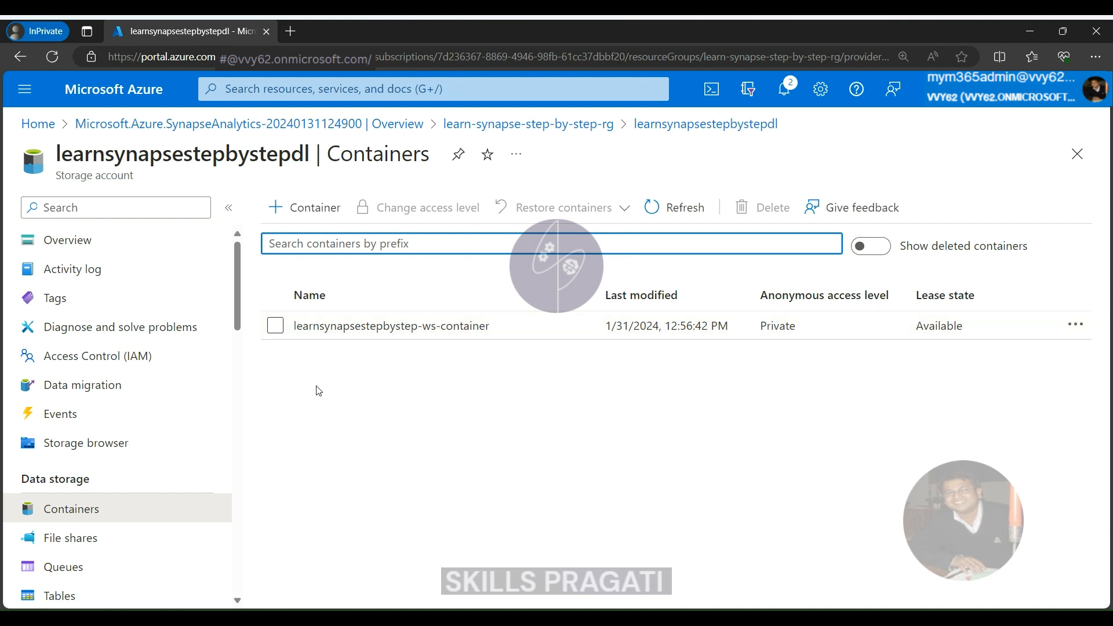
Open learn-synapse-step-by-step-managed-rg from the list of all resource groups and examine its resource list.
left_click(524, 129)
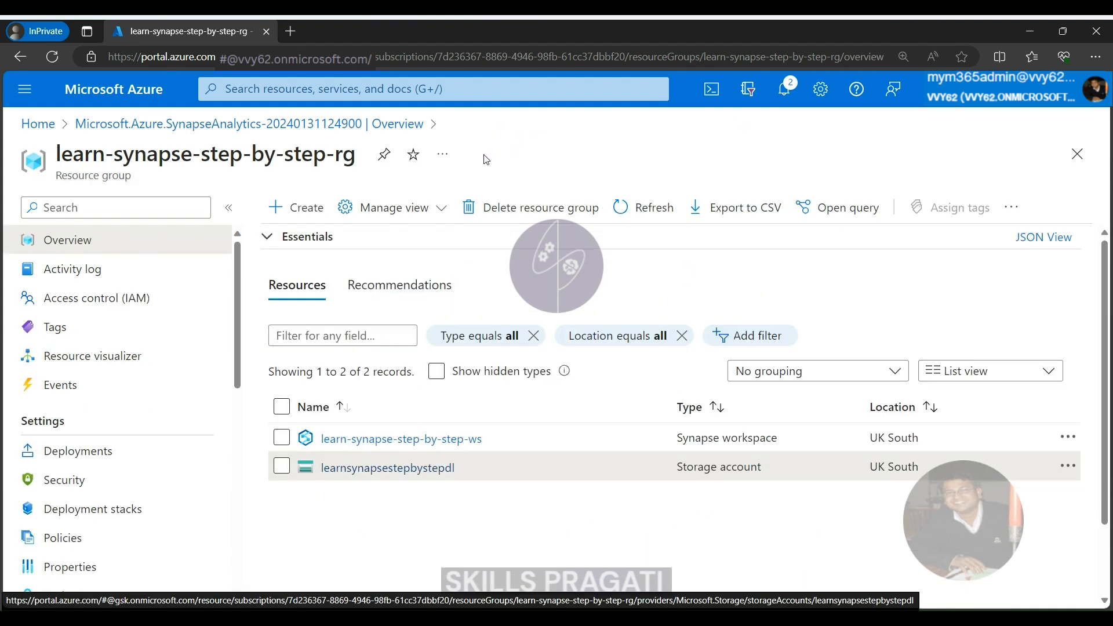
left_click(38, 124)
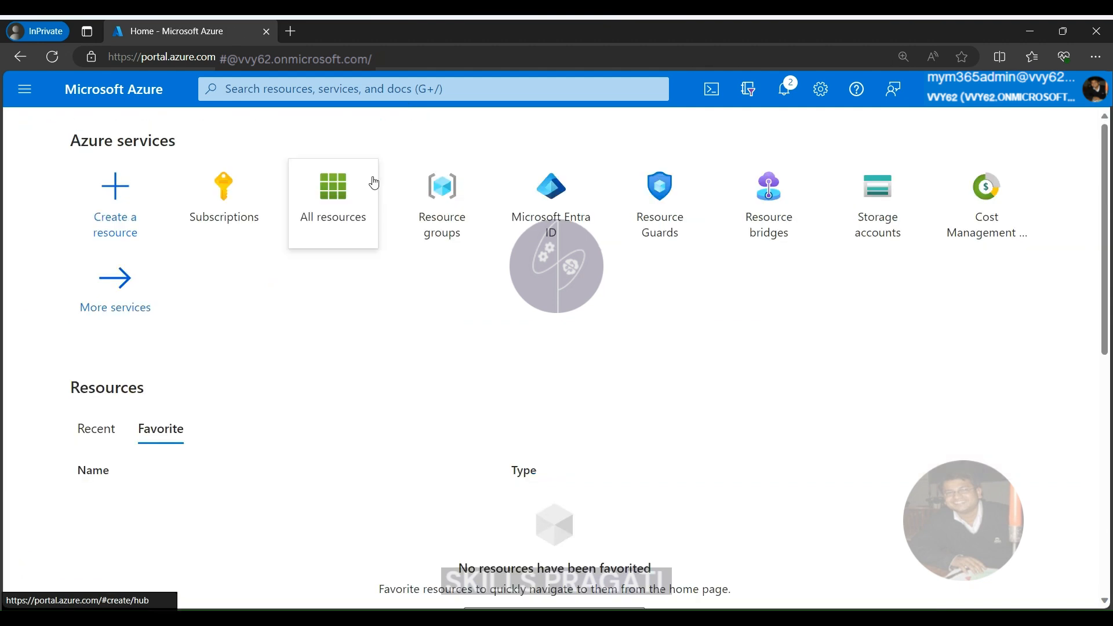
left_click(442, 186)
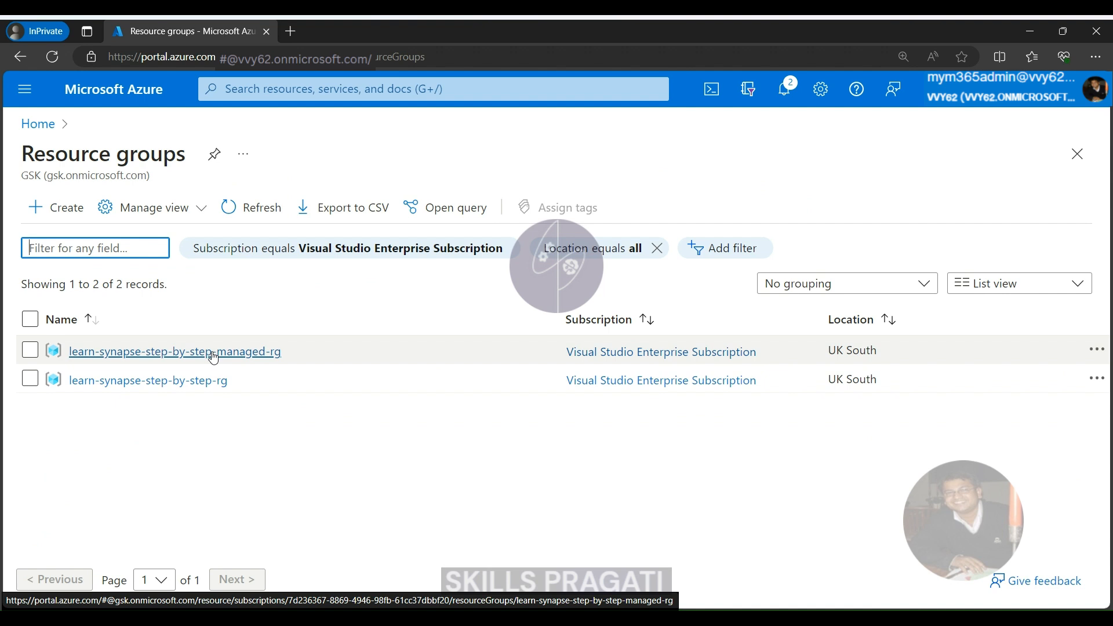
left_click(135, 355)
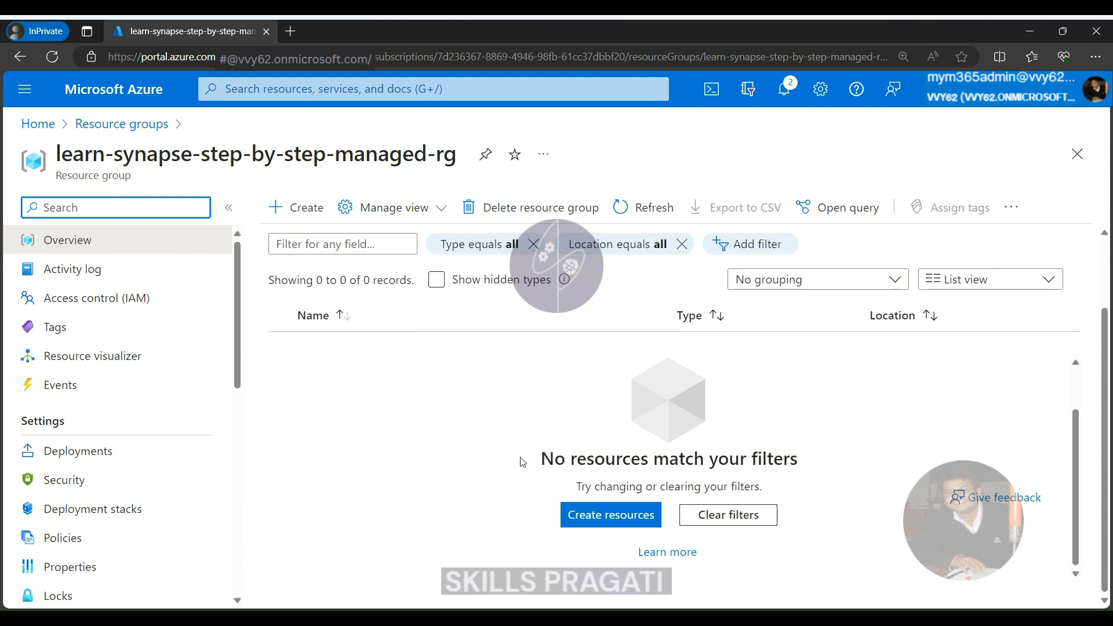
key("ctrl+plus")
key("ctrl+plus")
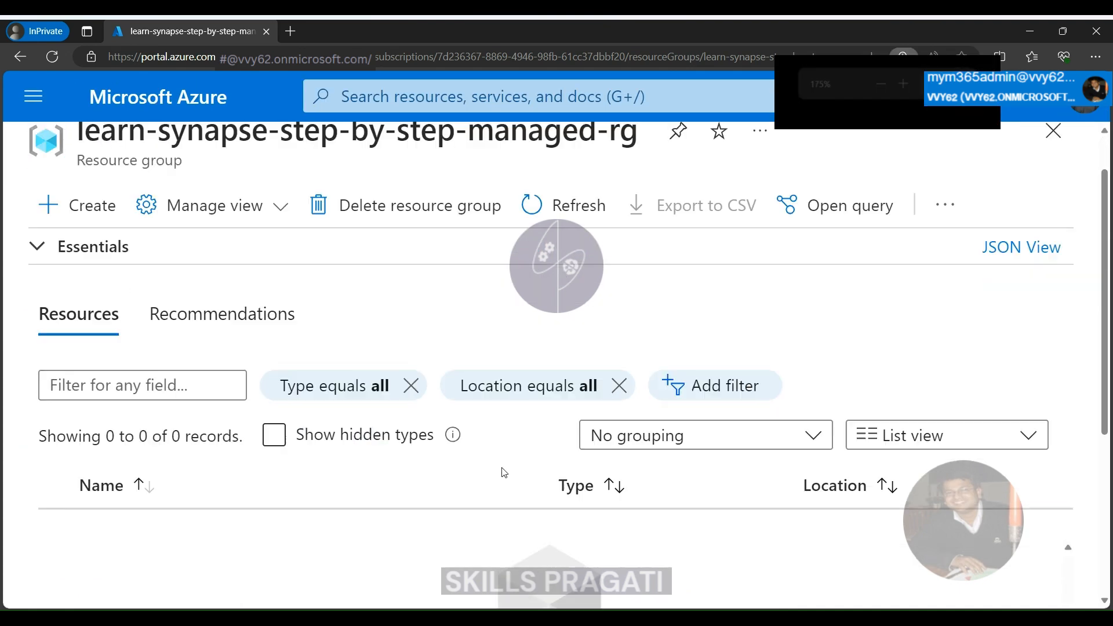
scroll(499, 471, "down", 4)
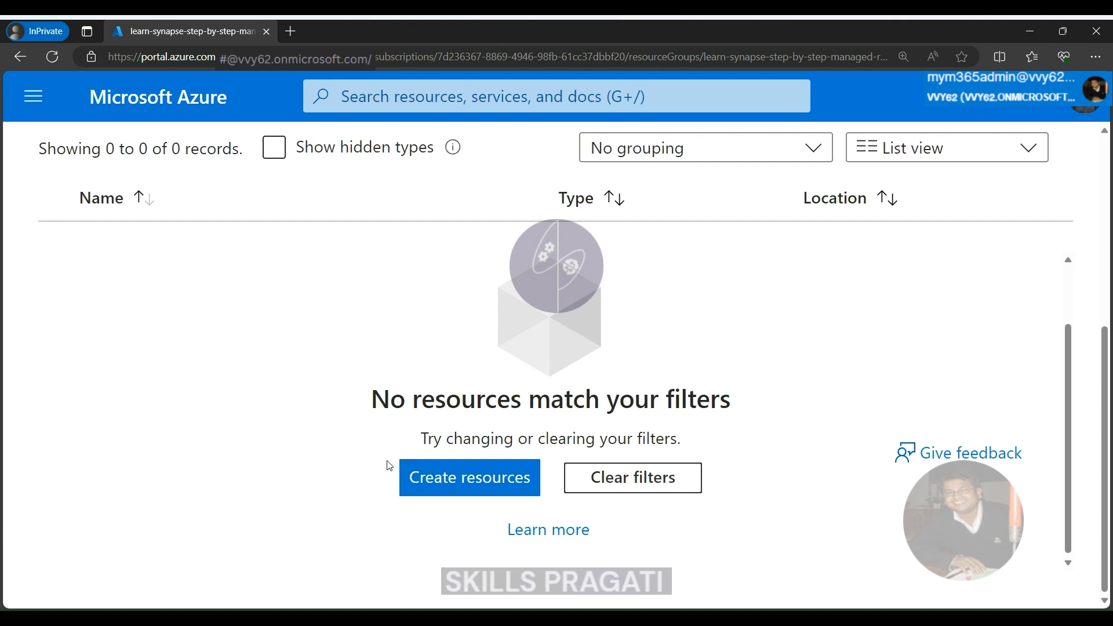
key("ctrl+minus")
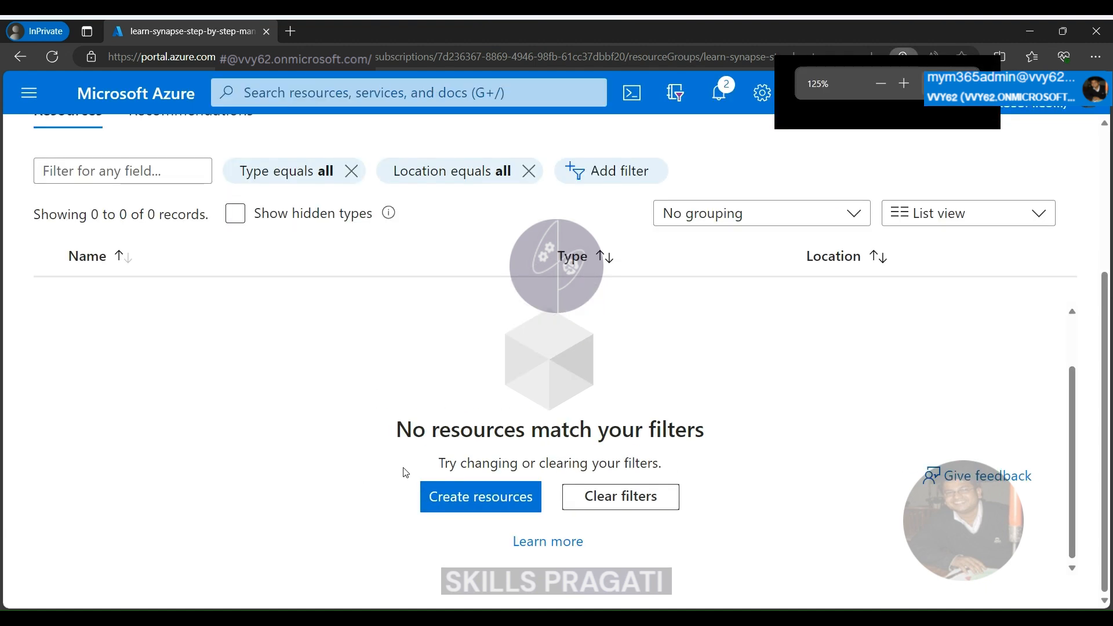
key("ctrl+minus")
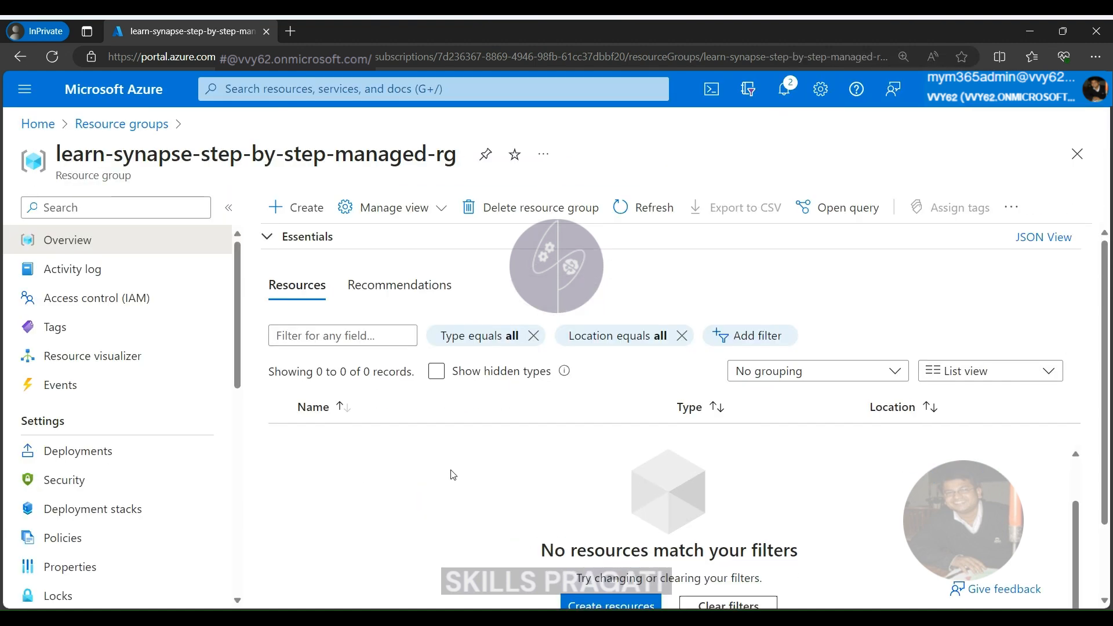
Check the managed resource group's dependent resources, including hidden types, in the resource group deletion preview, and close it without deleting anything.
scroll(452, 474, "down", 2)
left_click(577, 215)
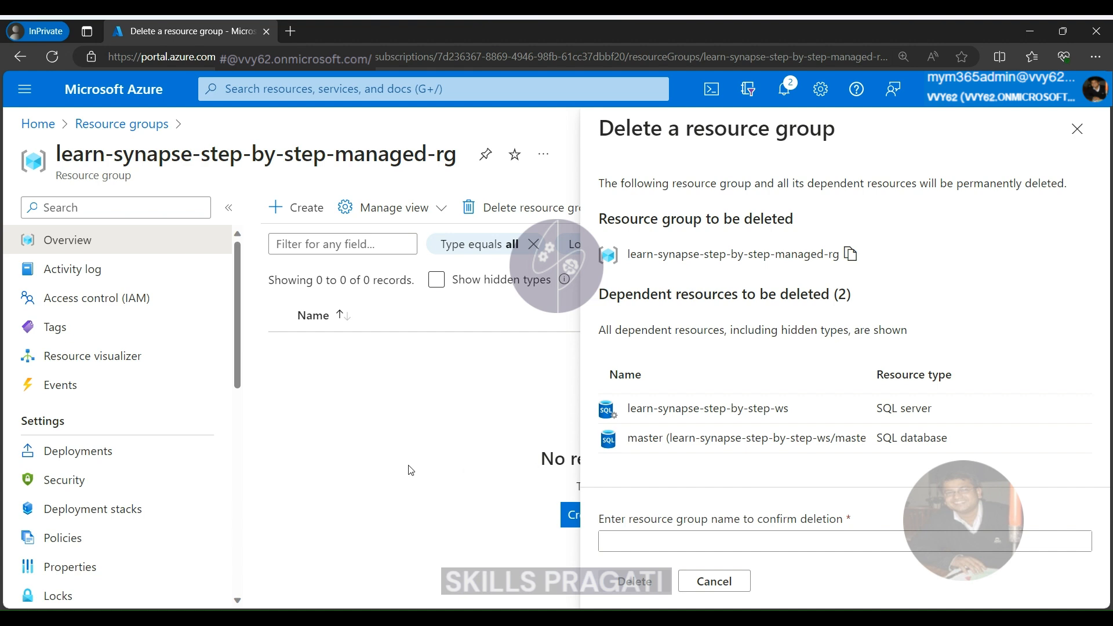
left_click(1077, 128)
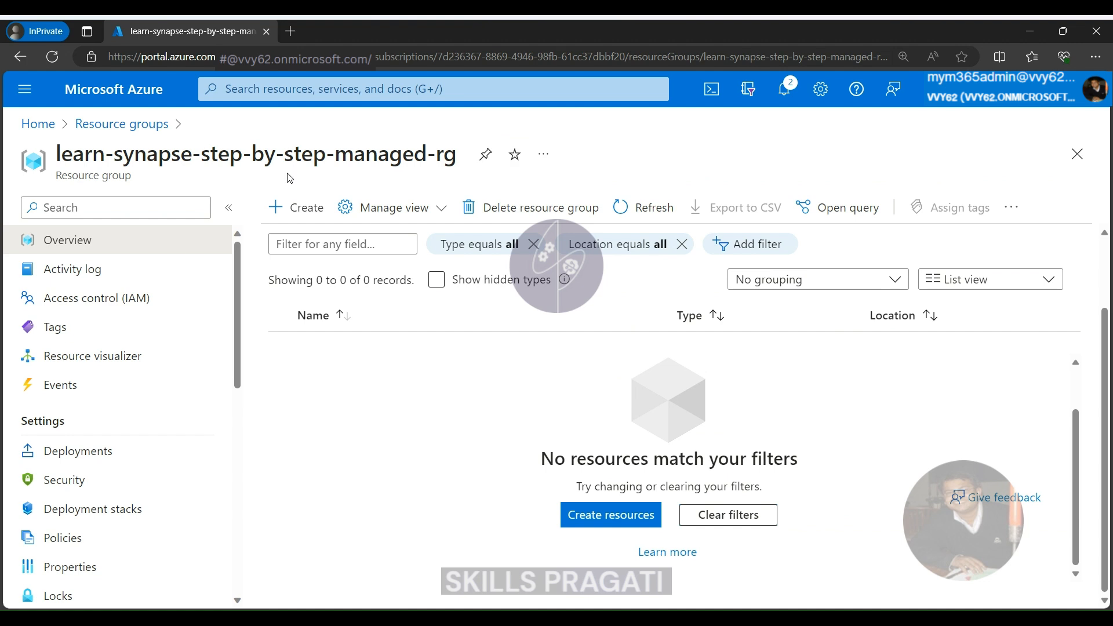
Return to the resource groups list and open learn-synapse-step-by-step-rg.
left_click(108, 135)
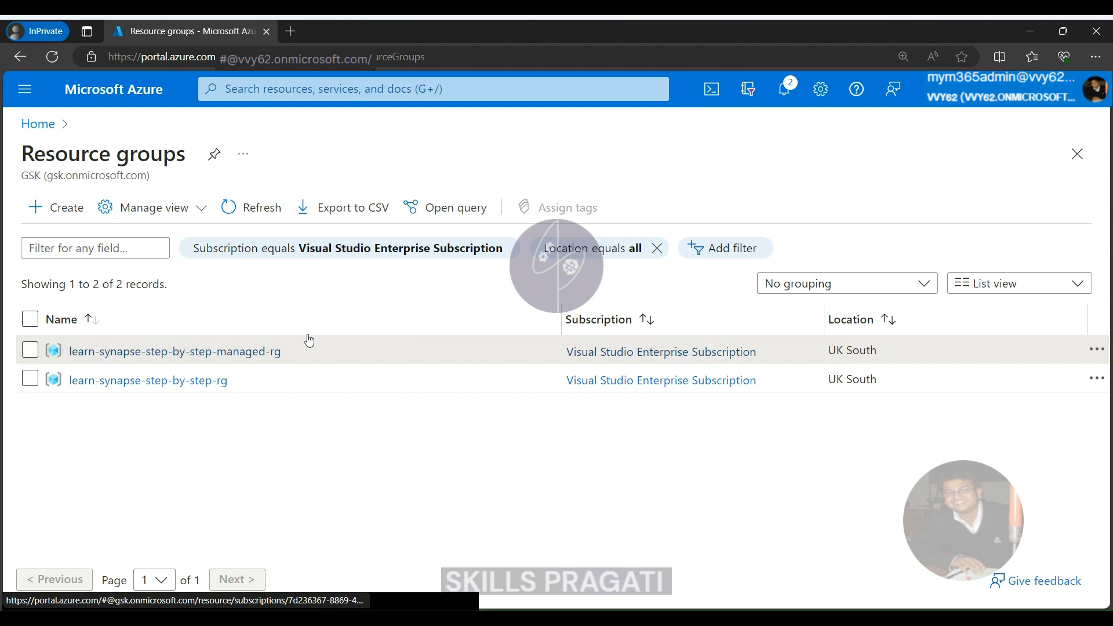
left_click(205, 380)
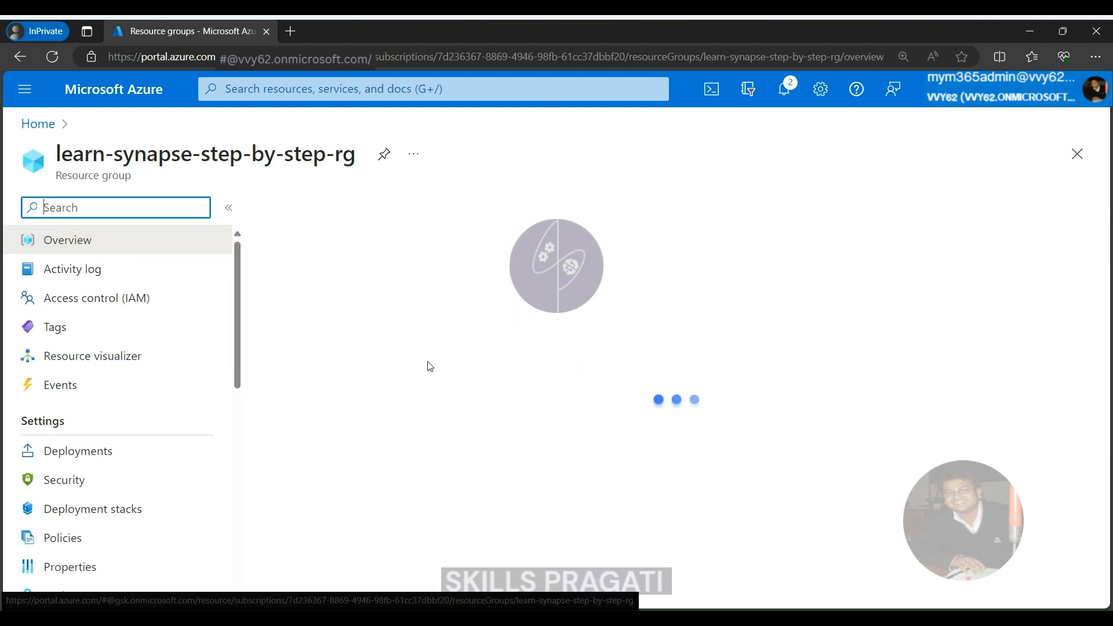